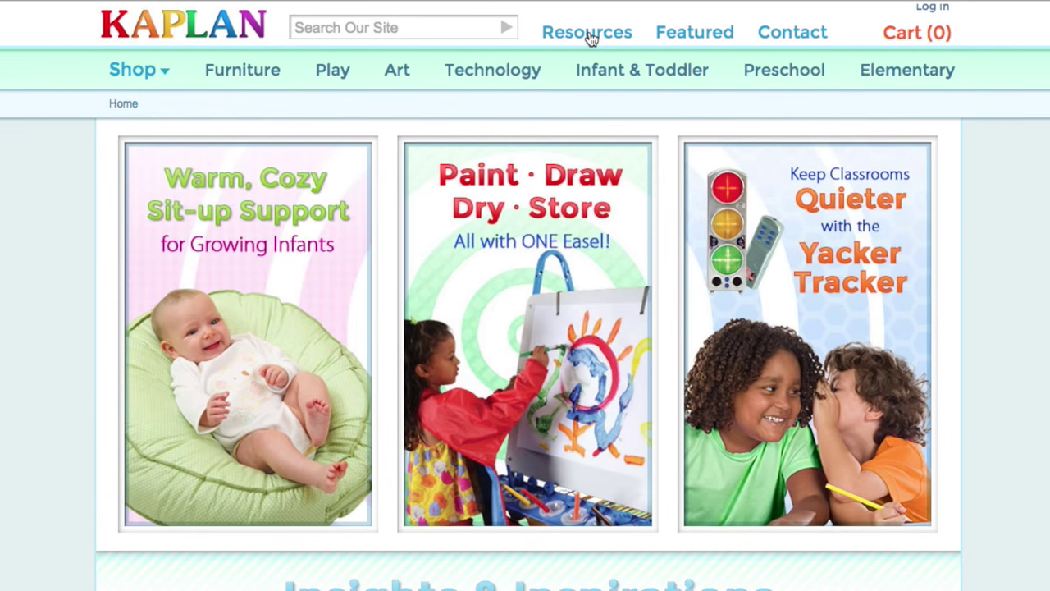
# - Go to the Classroom FloorPlanner page through the Resources menu
pyautogui.moveTo(588, 37)
pyautogui.click(364, 128)
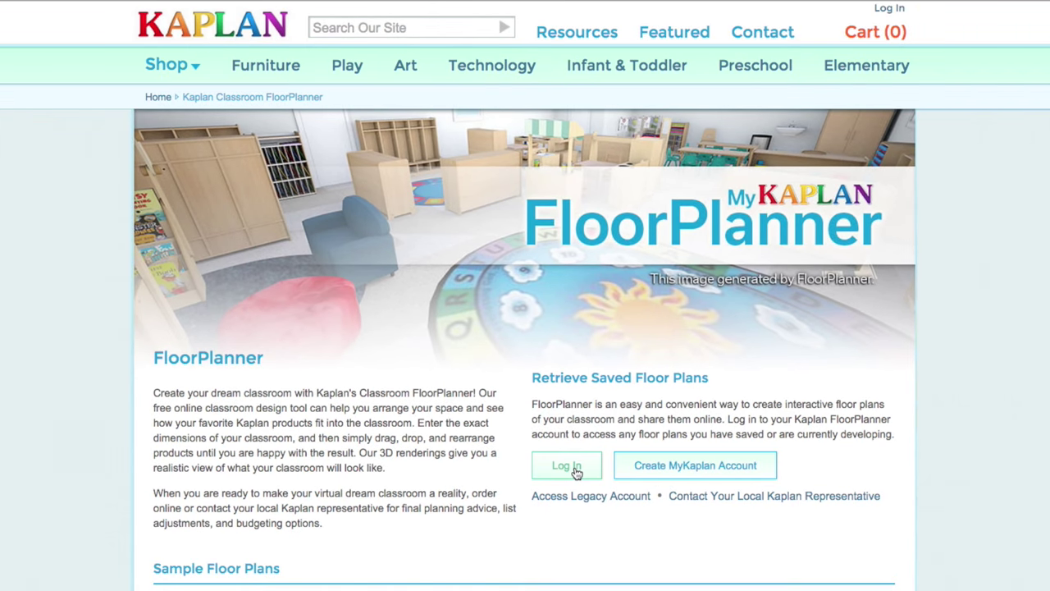
# - Log in to My Rooms, look through the Starter Rooms, and start a new room
pyautogui.click(577, 473)
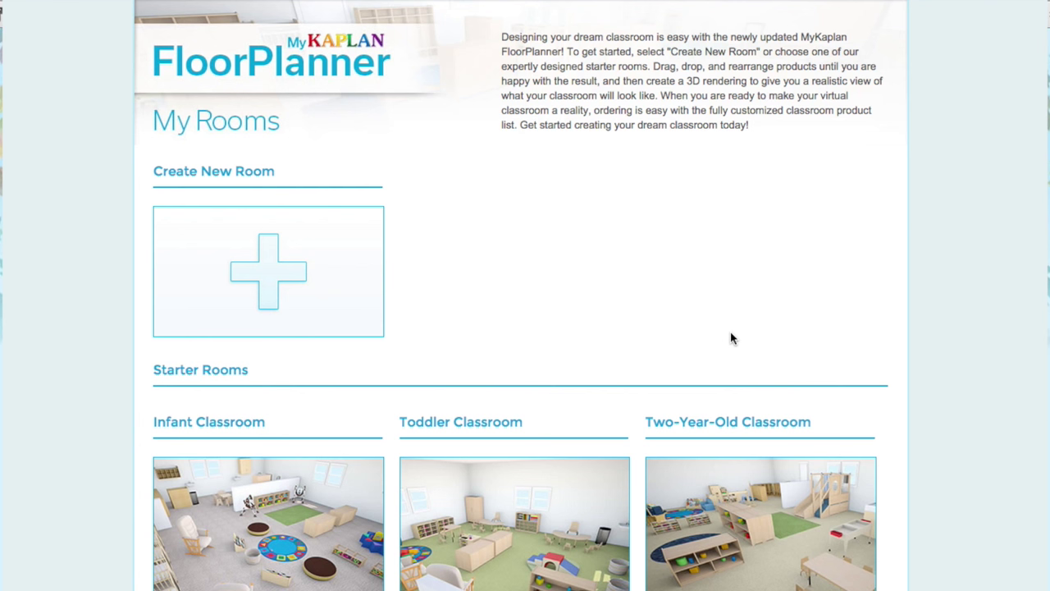
pyautogui.scroll(-5, 733, 339)
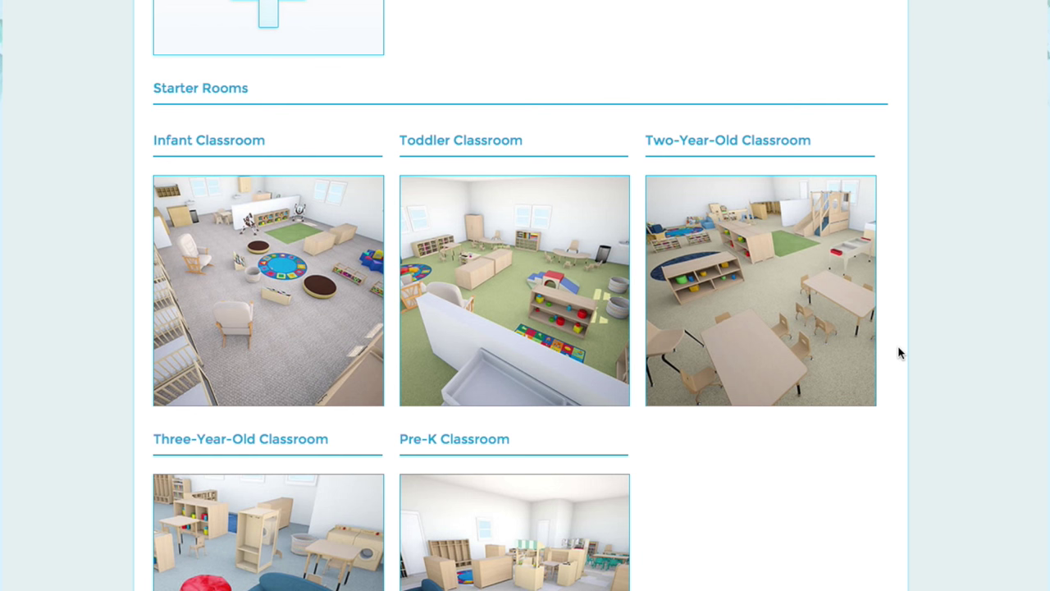
pyautogui.scroll(5, 899, 353)
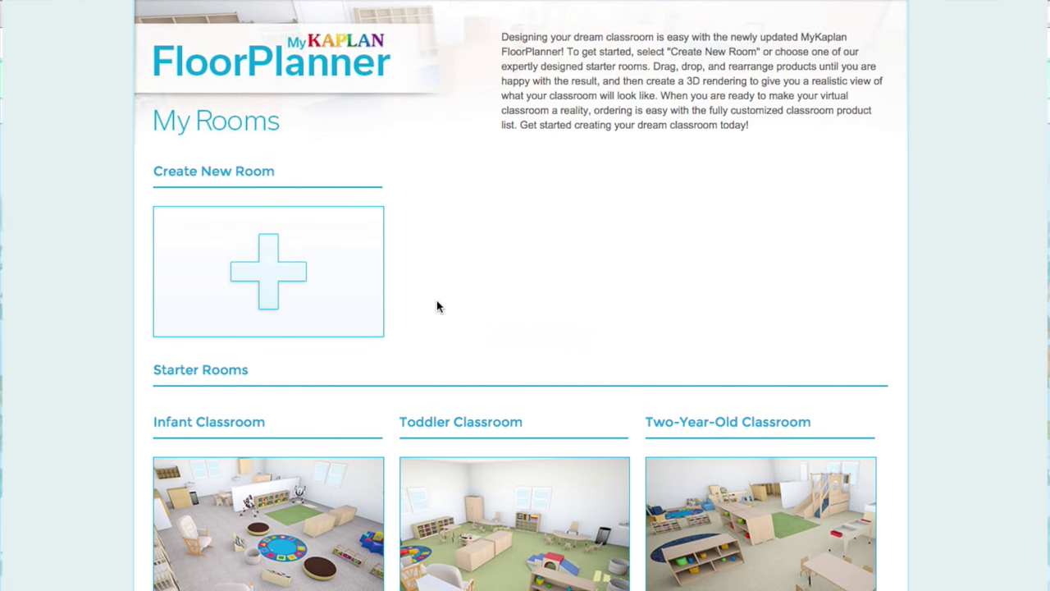
pyautogui.click(276, 287)
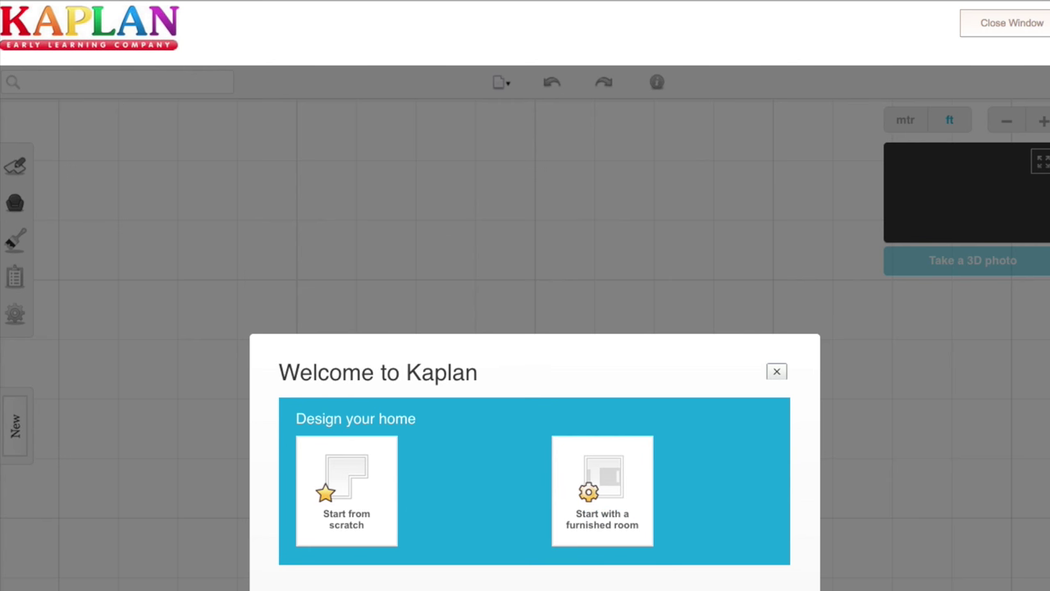
# - Start from scratch and place a 14'9" square wood-floored room on the plan
pyautogui.click(350, 519)
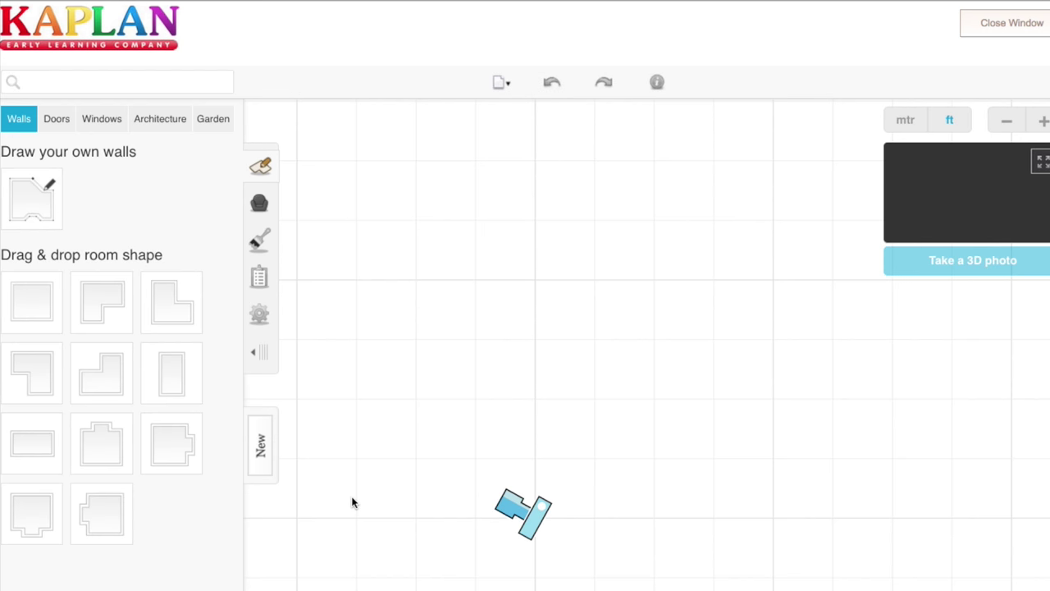
pyautogui.scroll(-1, 247, 484)
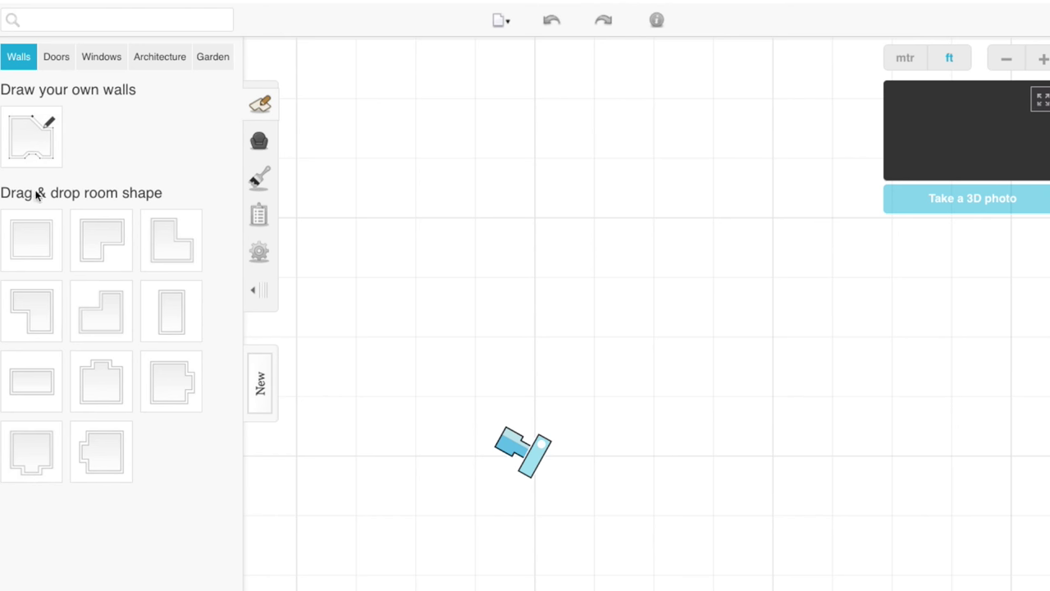
pyautogui.moveTo(36, 231); pyautogui.dragTo(611, 385)
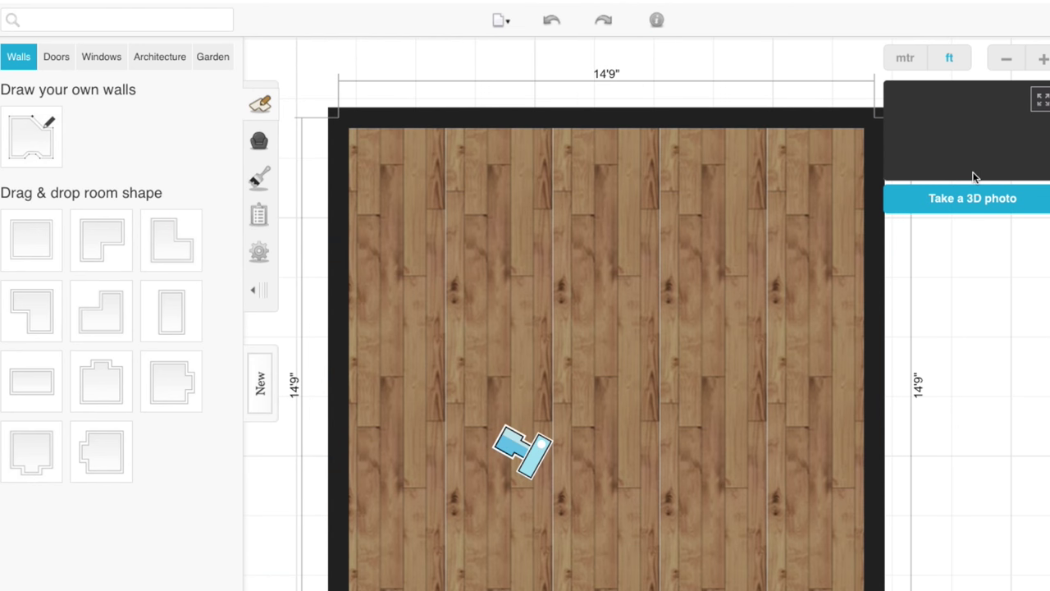
# - Widen the room by pushing the right wall out to about 20'1" by 15'5"
pyautogui.click(1005, 64)
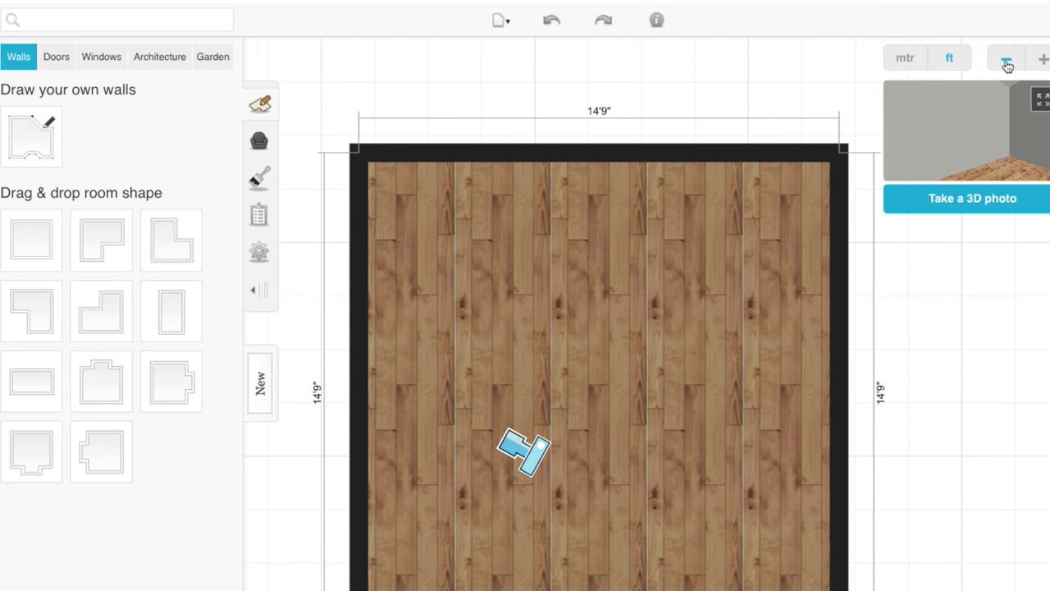
pyautogui.click(1045, 59)
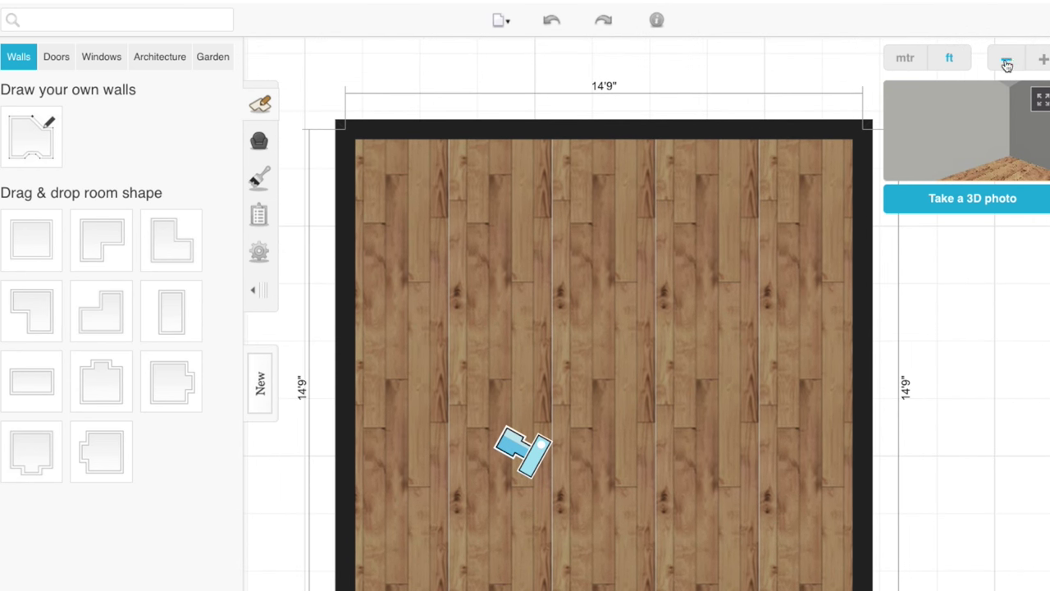
pyautogui.click(1009, 64)
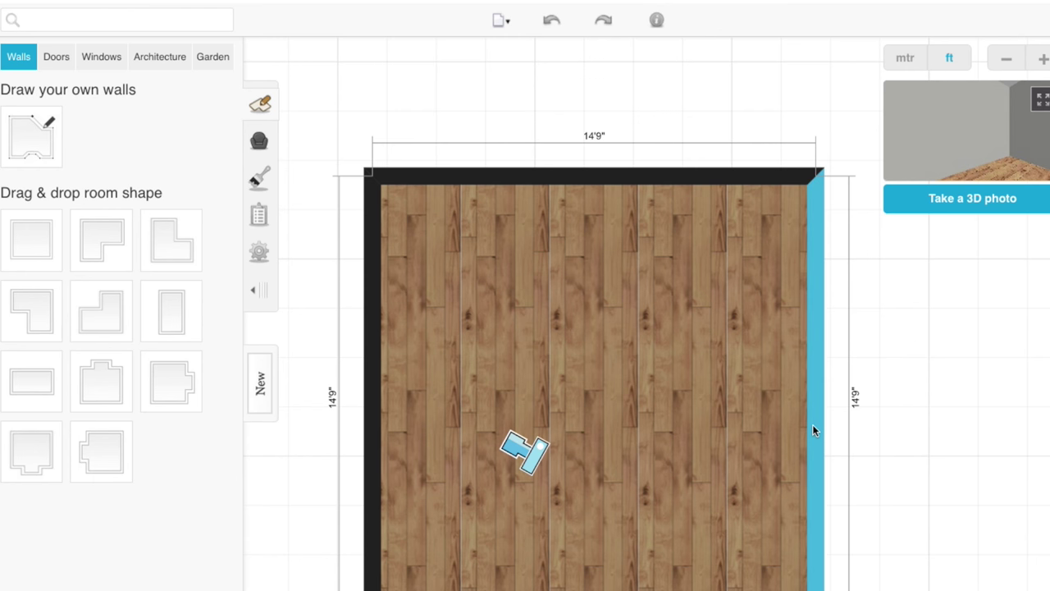
pyautogui.moveTo(812, 424); pyautogui.dragTo(880, 444)
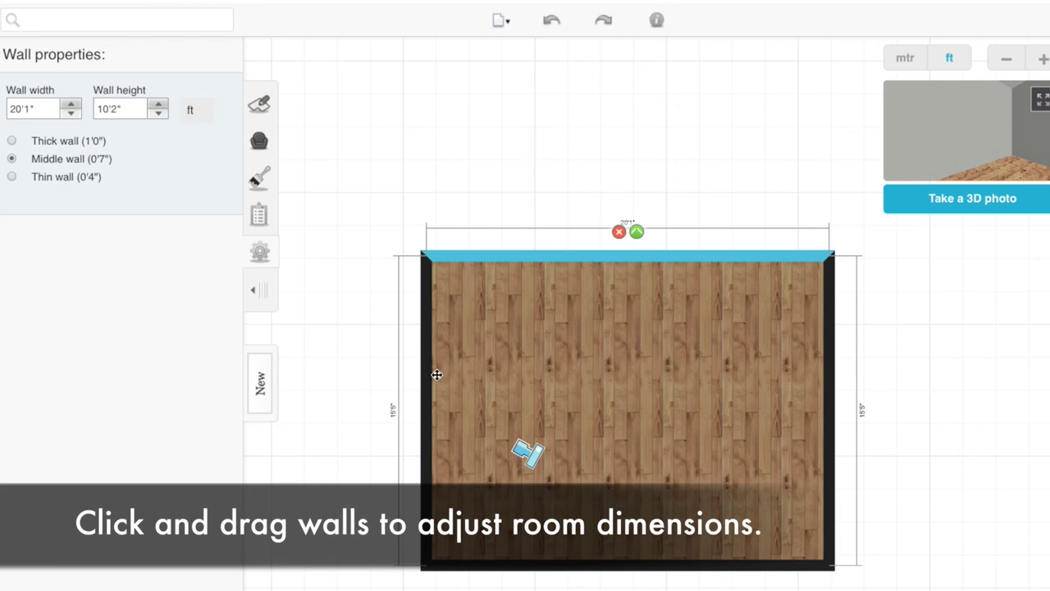
# - Push the left wall outward so the room spans about 30'9" wide
pyautogui.moveTo(427, 378); pyautogui.dragTo(264, 391)
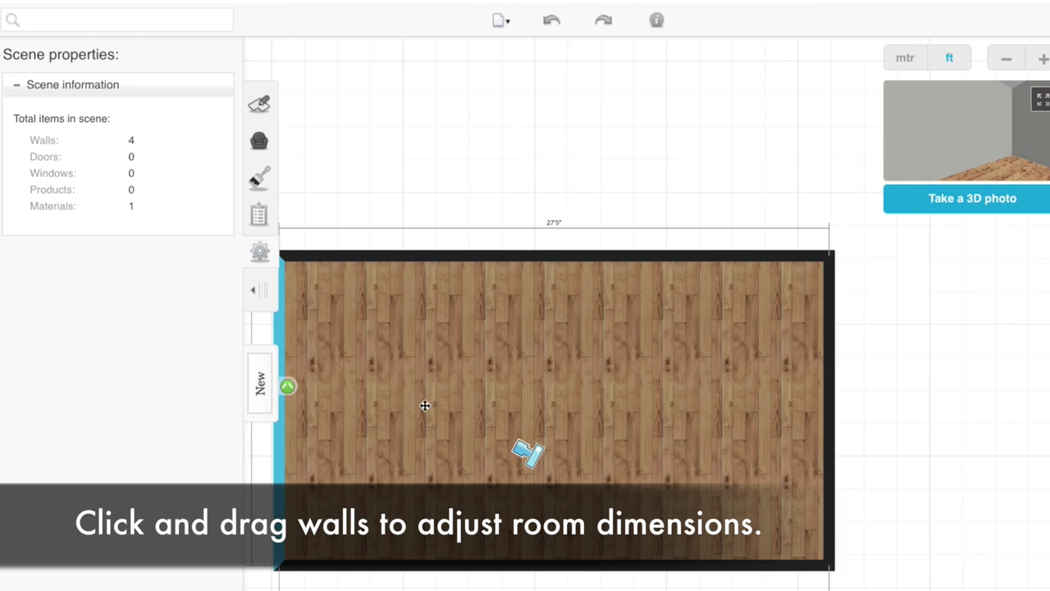
pyautogui.scroll(3, 471, 403)
pyautogui.scroll(-5, 534, 412)
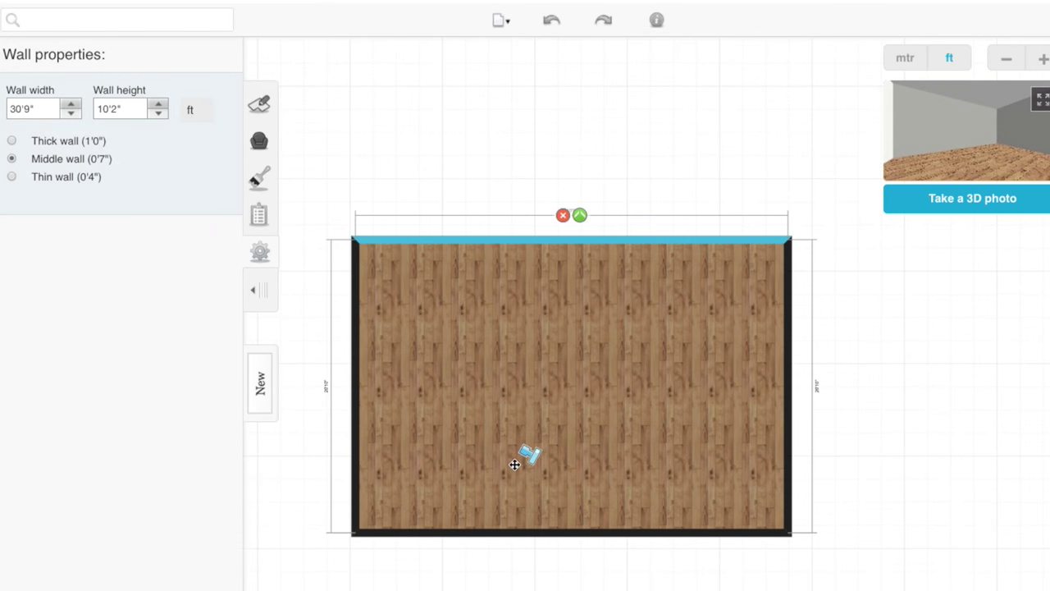
pyautogui.scroll(1, 515, 465)
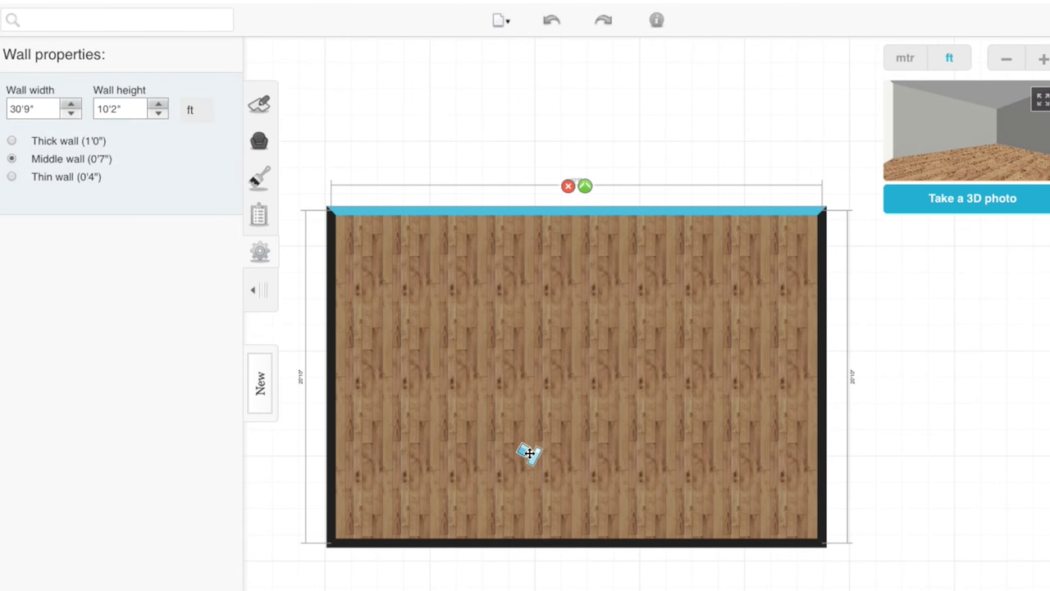
# - Put the camera in the lower-right corner aimed across the room, raised and tilted downward
pyautogui.click(518, 458)
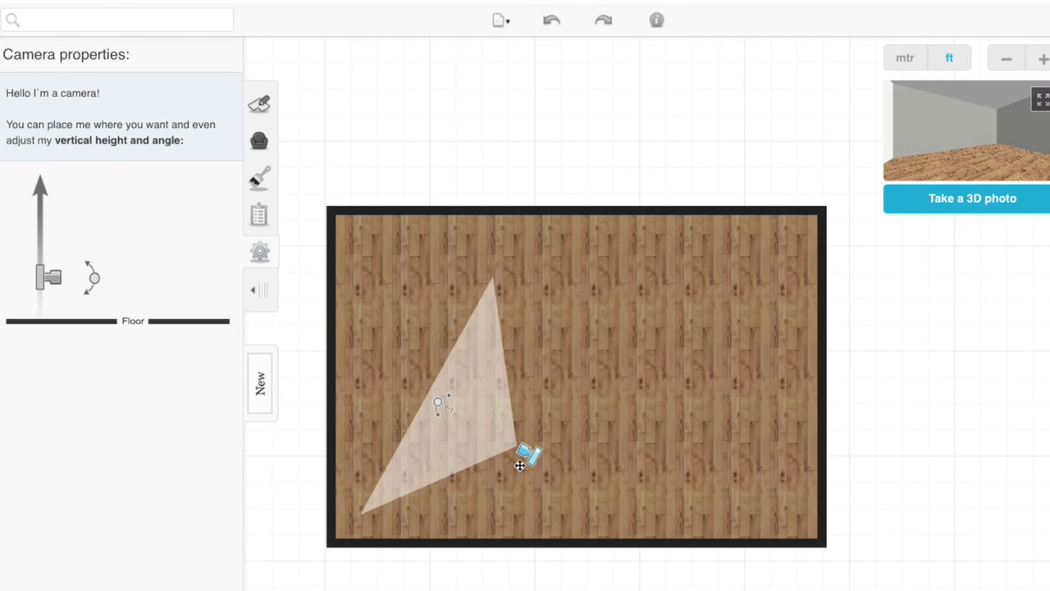
pyautogui.moveTo(526, 451); pyautogui.dragTo(788, 516)
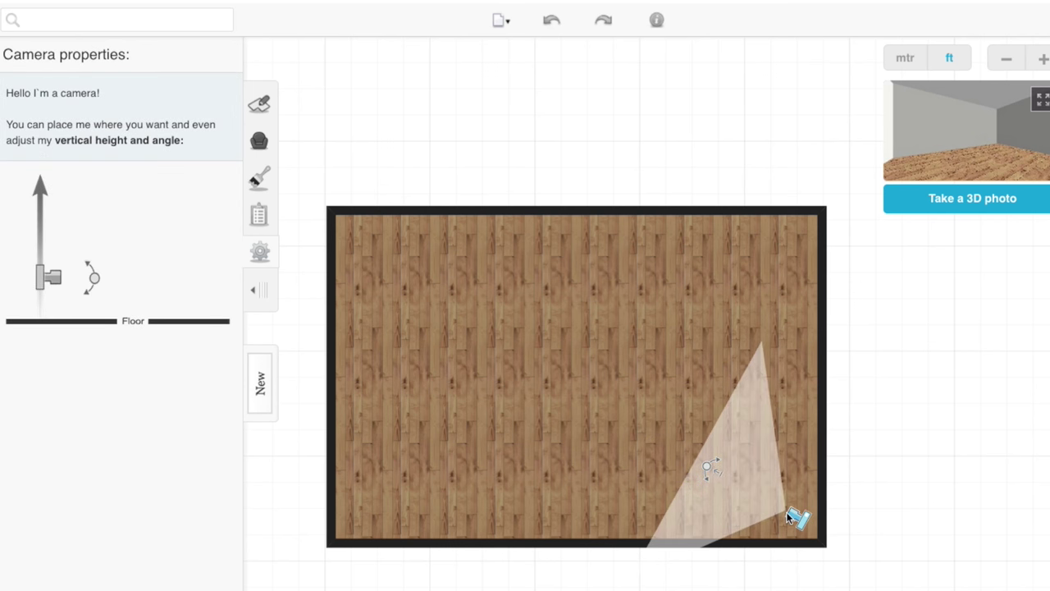
pyautogui.moveTo(706, 471); pyautogui.dragTo(658, 486)
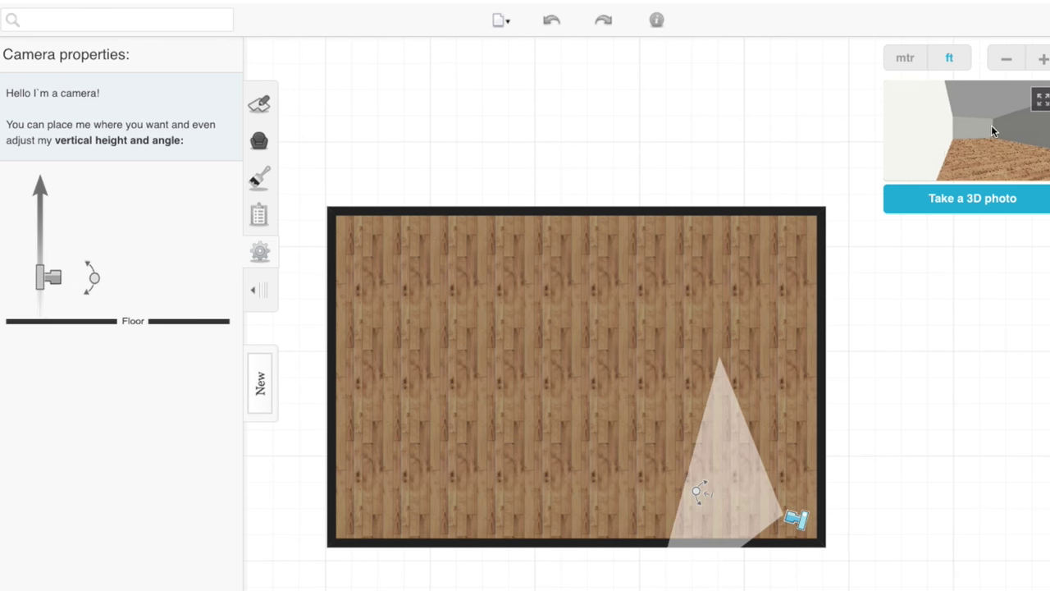
pyautogui.moveTo(700, 493); pyautogui.dragTo(726, 451)
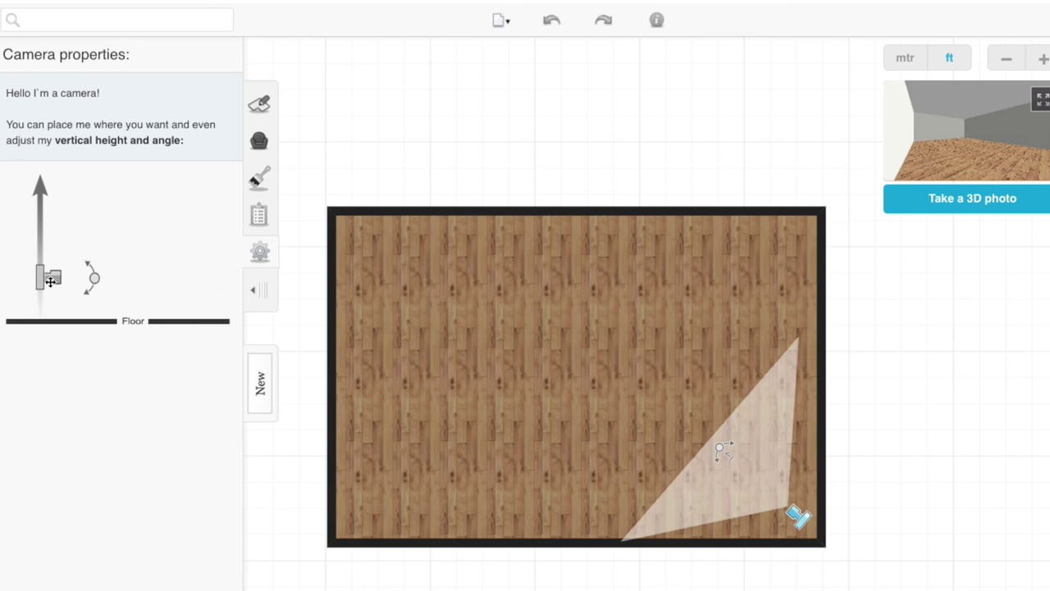
pyautogui.moveTo(50, 282); pyautogui.dragTo(54, 216)
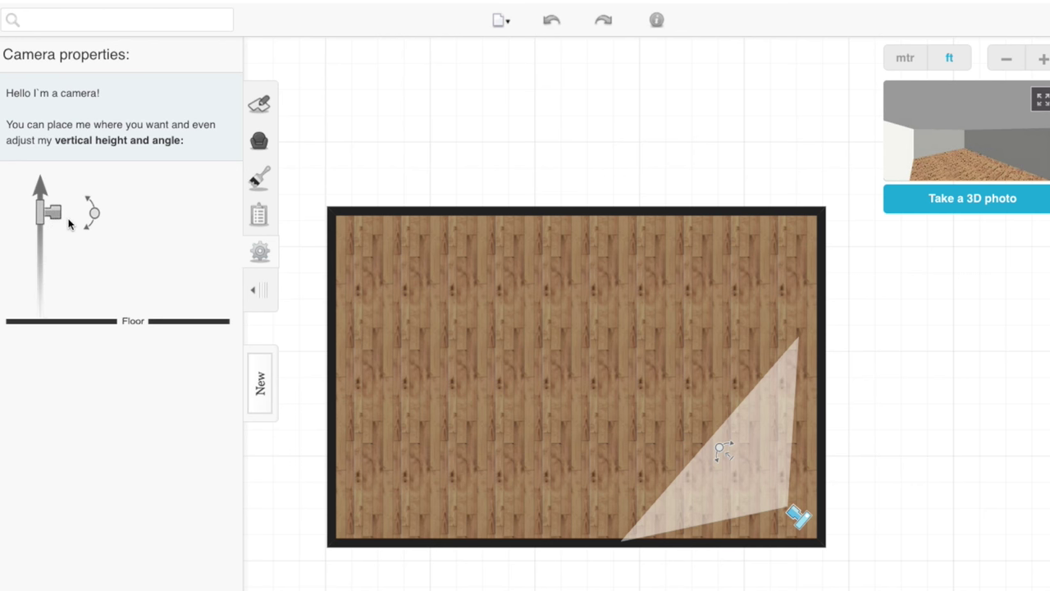
pyautogui.moveTo(94, 213); pyautogui.dragTo(100, 279)
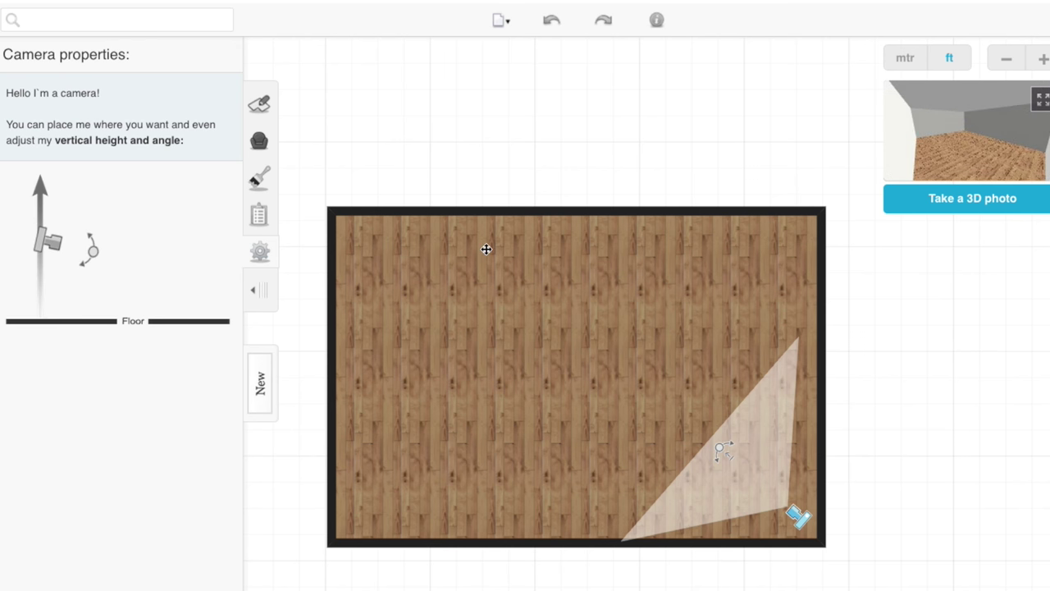
# - Add a plain 2'8" x 6'10" inward-opening door to the right wall
pyautogui.click(269, 108)
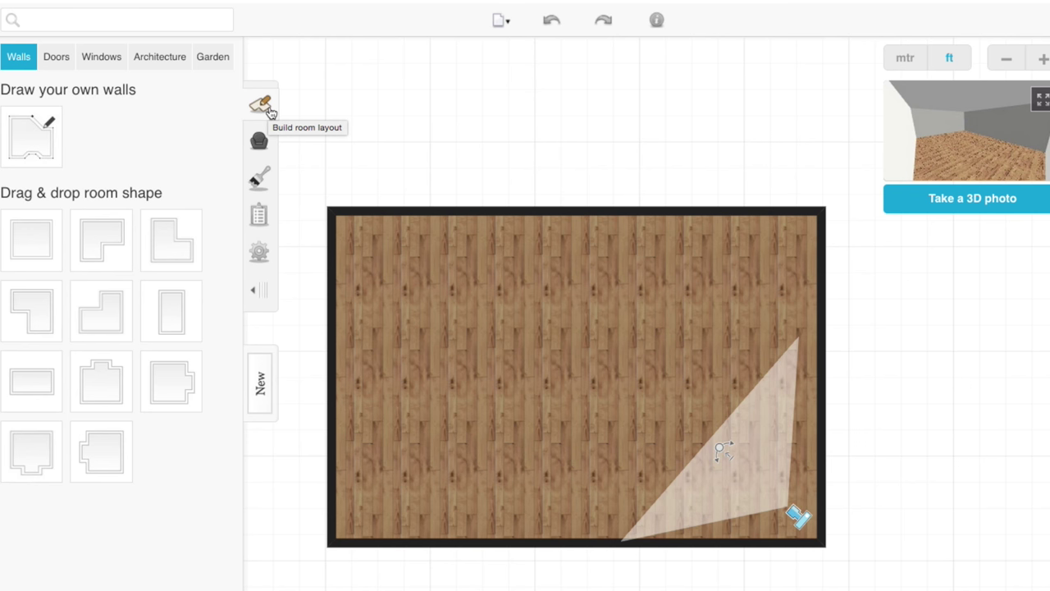
pyautogui.click(57, 56)
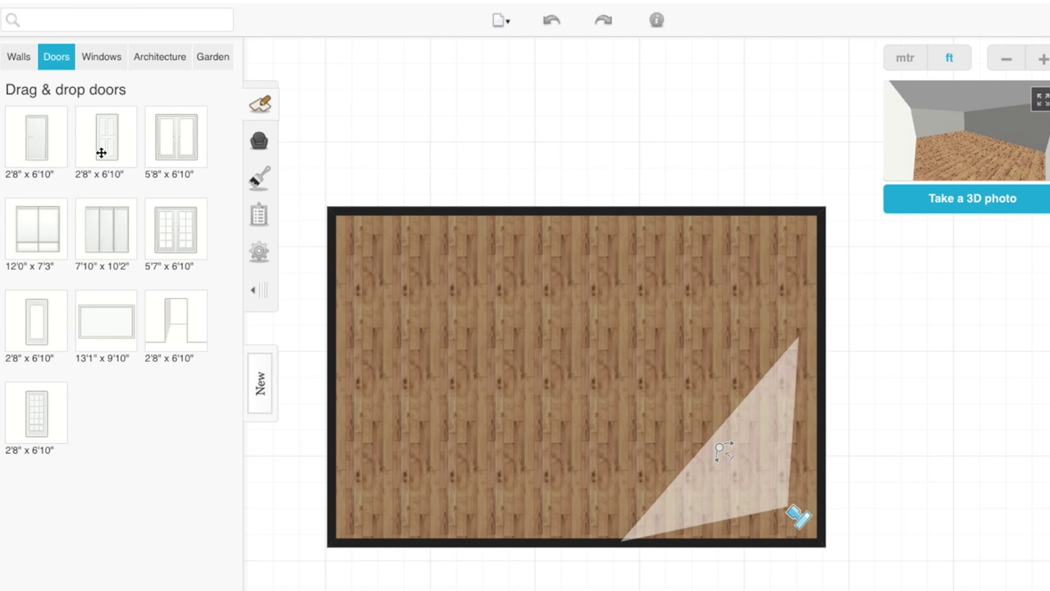
pyautogui.moveTo(44, 142); pyautogui.dragTo(825, 374)
pyautogui.click(821, 373)
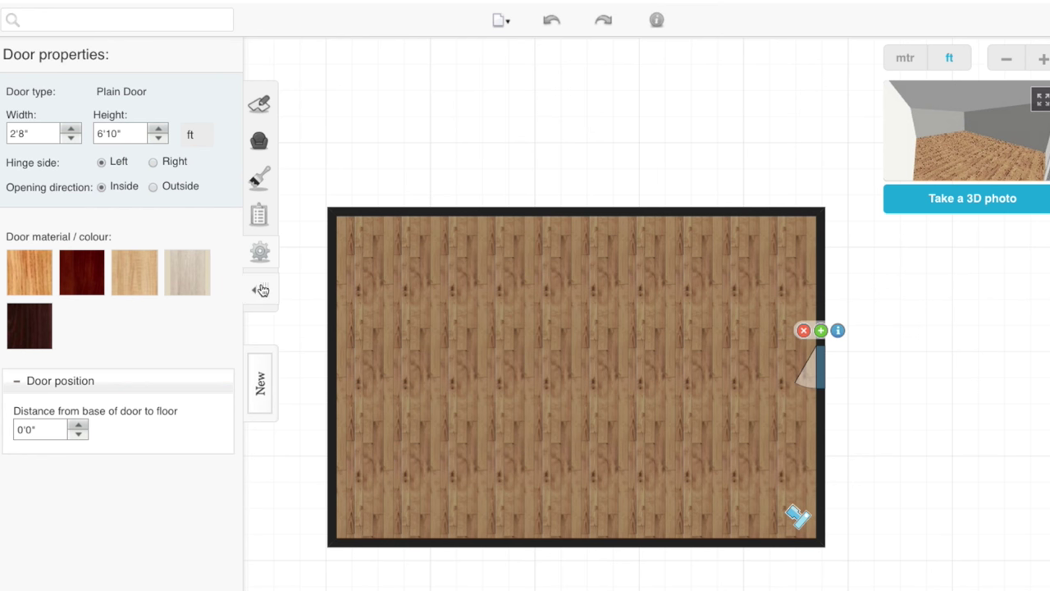
pyautogui.click(261, 106)
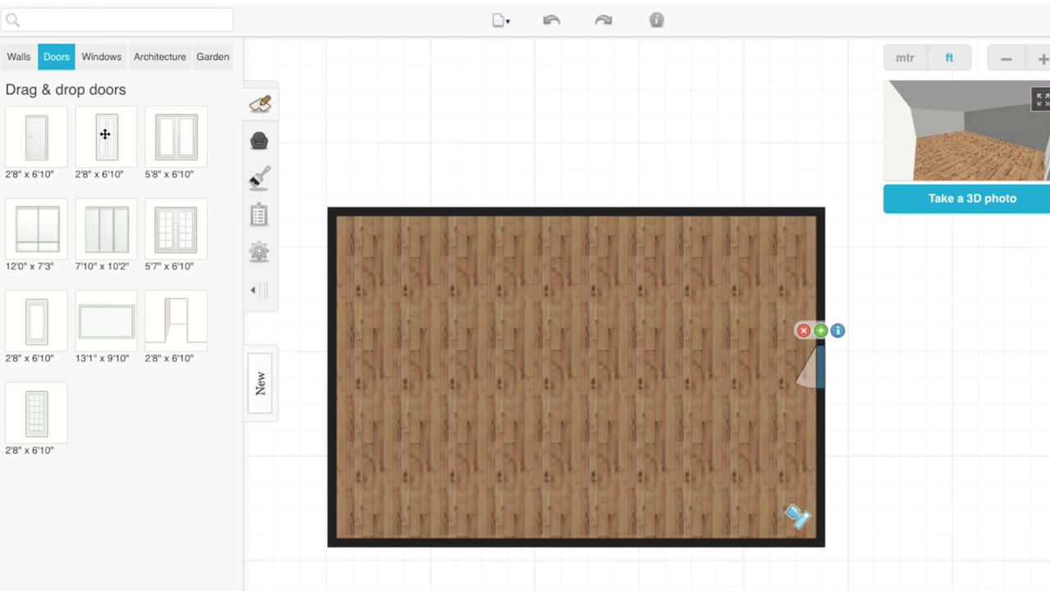
# - Place four 3'0" x 3'4" windows, two on the top wall and two on the bottom wall
pyautogui.click(108, 64)
pyautogui.moveTo(37, 148); pyautogui.dragTo(436, 211)
pyautogui.moveTo(151, 172); pyautogui.dragTo(702, 215)
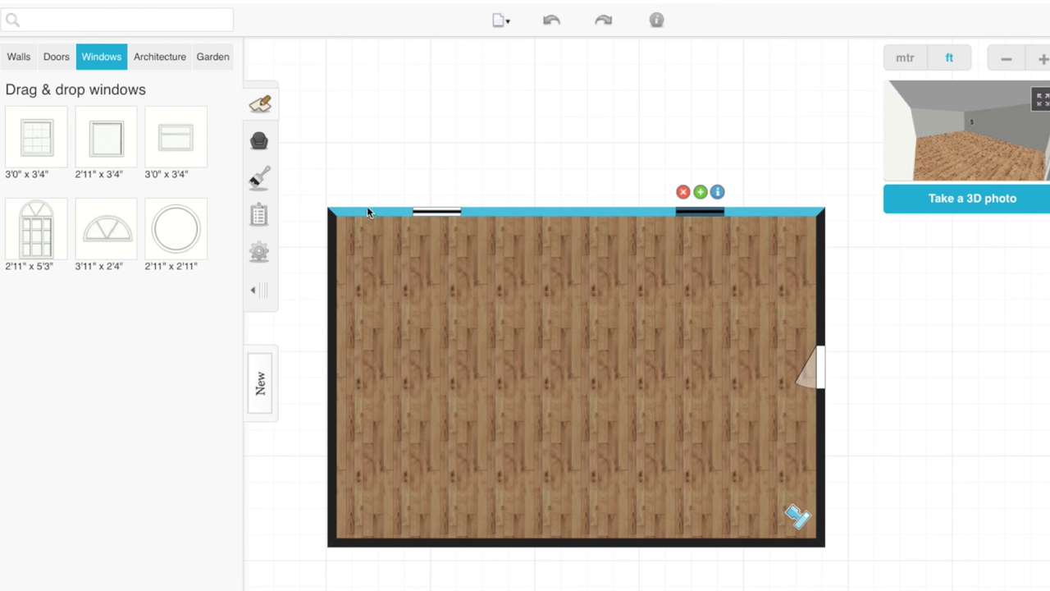
pyautogui.moveTo(37, 149); pyautogui.dragTo(432, 542)
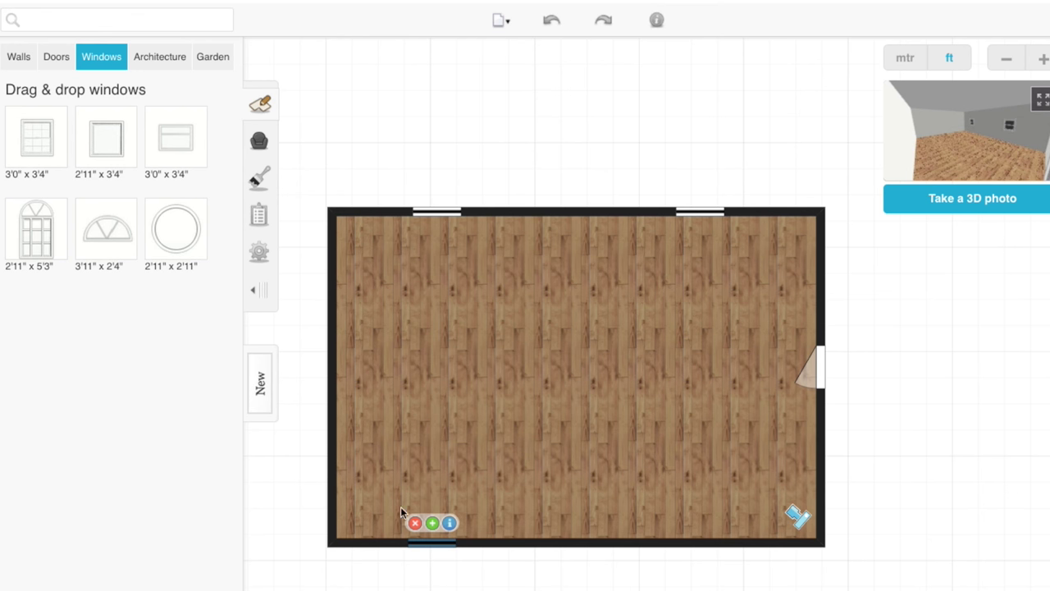
pyautogui.moveTo(33, 136); pyautogui.dragTo(720, 543)
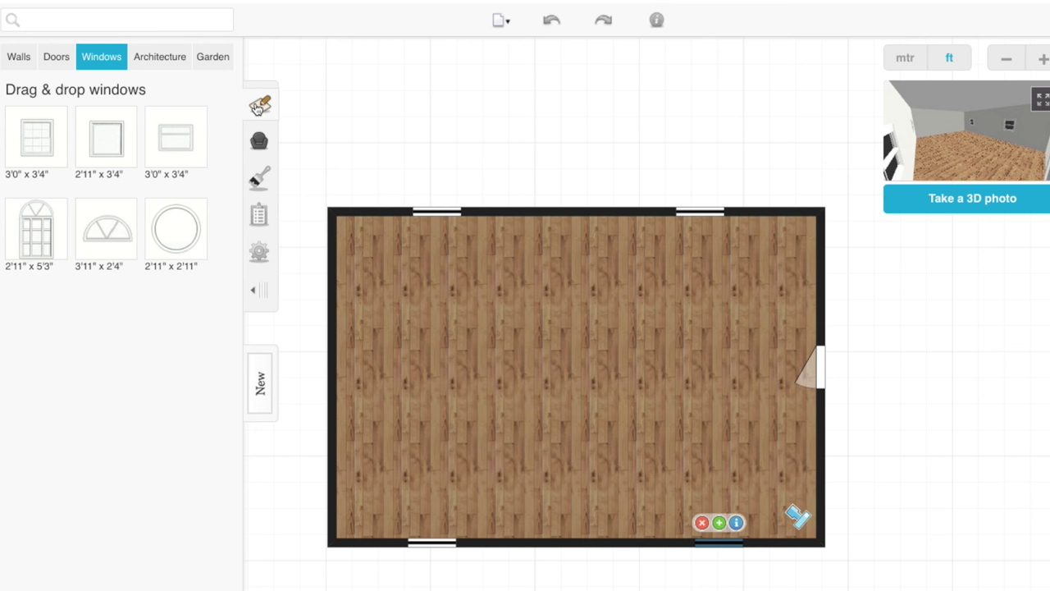
# - Browse the Preschool, Toddler and Infant furniture categories in the catalogue
pyautogui.click(260, 143)
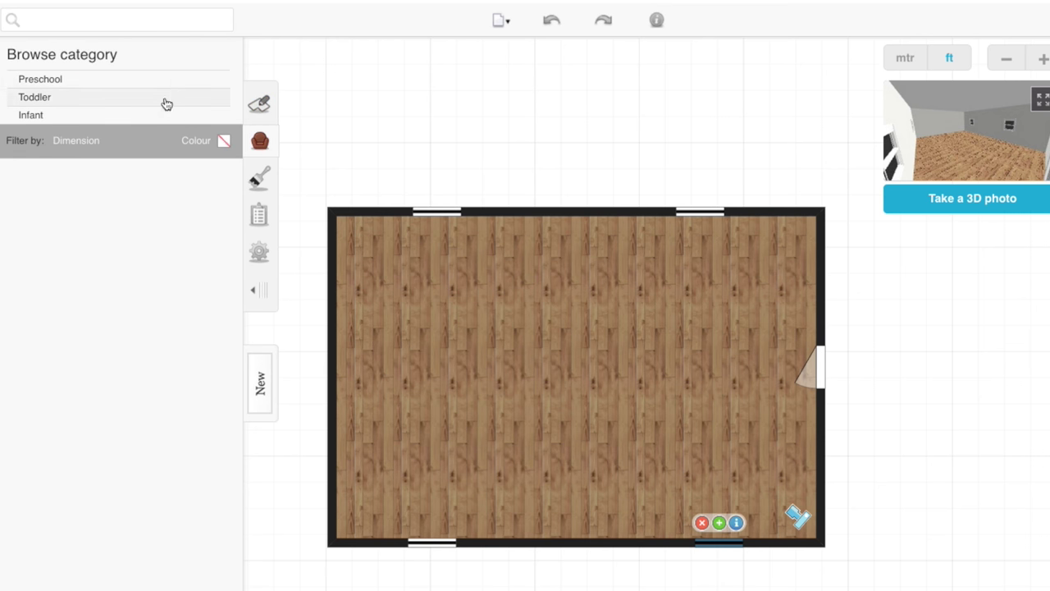
pyautogui.click(95, 82)
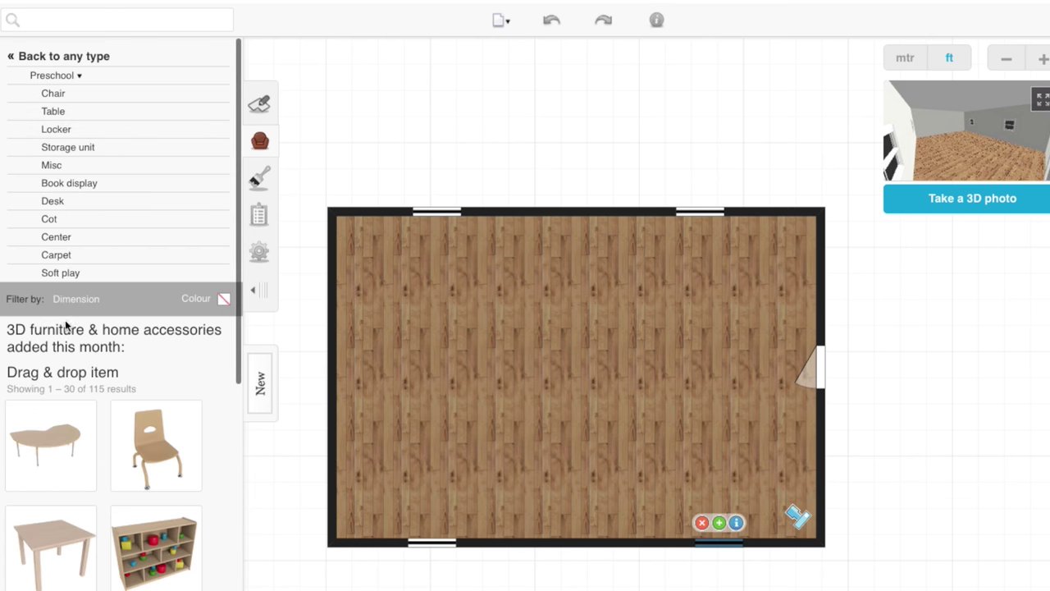
pyautogui.click(49, 58)
pyautogui.click(51, 100)
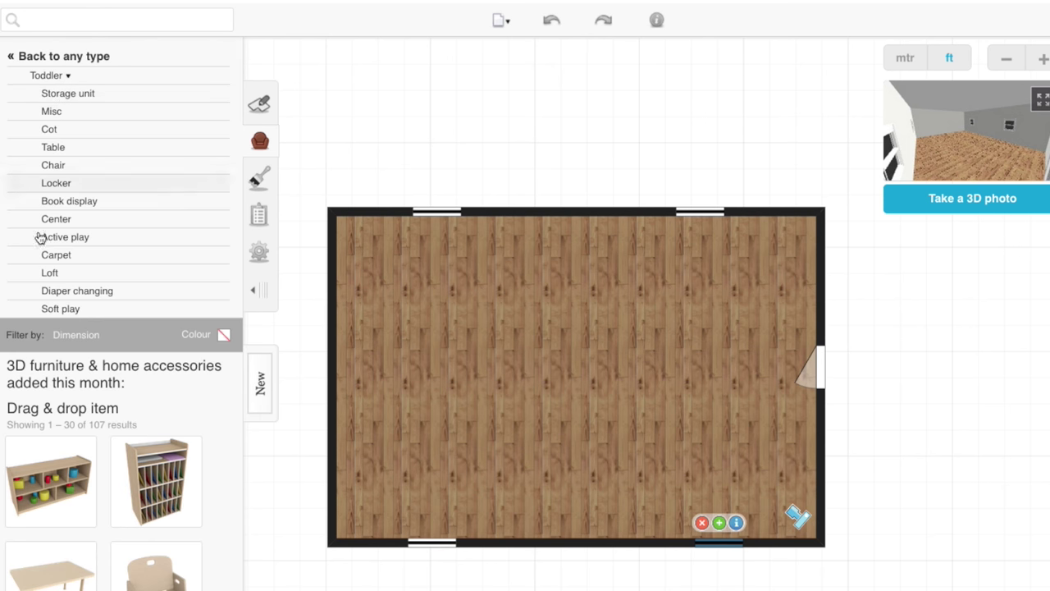
pyautogui.click(71, 54)
pyautogui.click(30, 115)
pyautogui.click(72, 56)
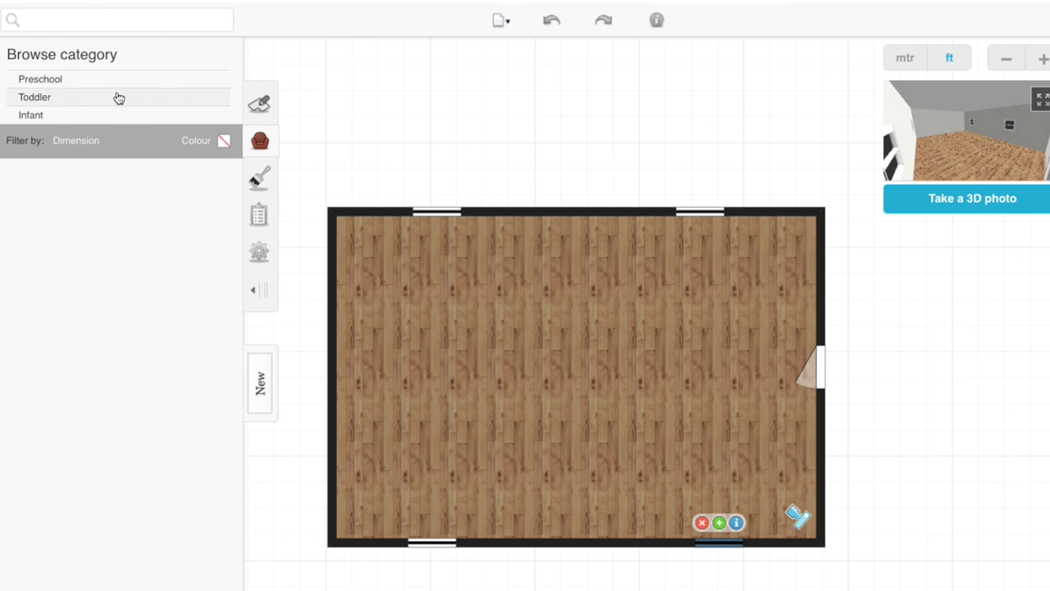
# - View the Preschool chairs, then search the catalogue for 'chair', giving 23 results
pyautogui.click(93, 86)
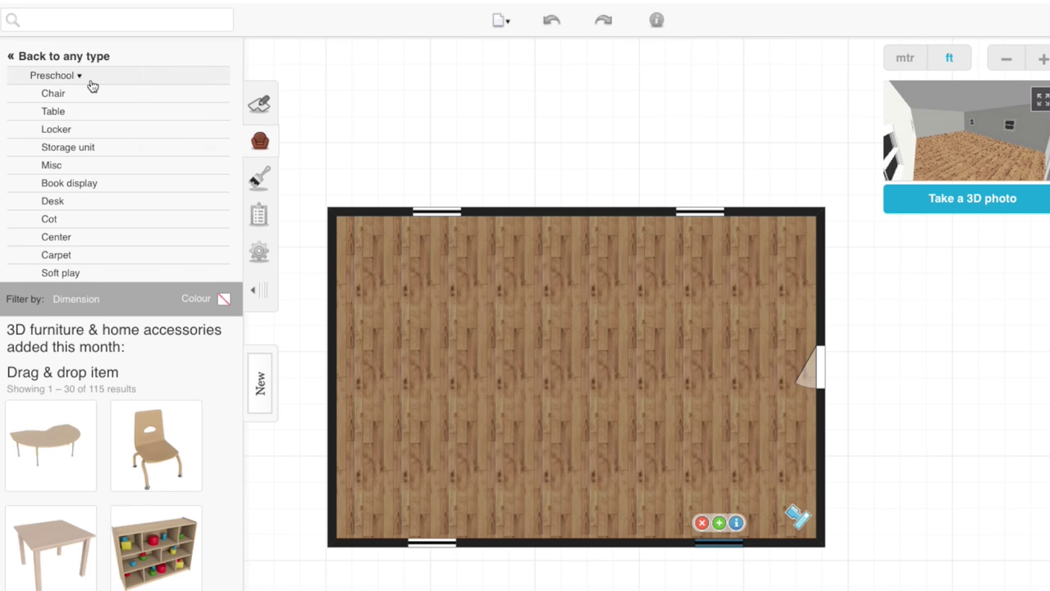
pyautogui.click(68, 94)
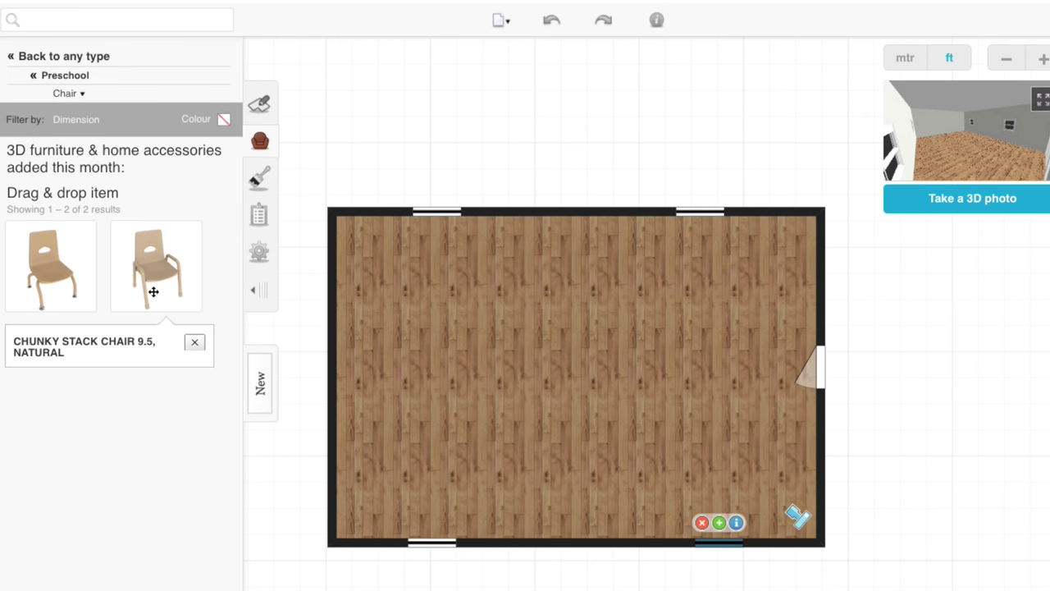
pyautogui.click(65, 75)
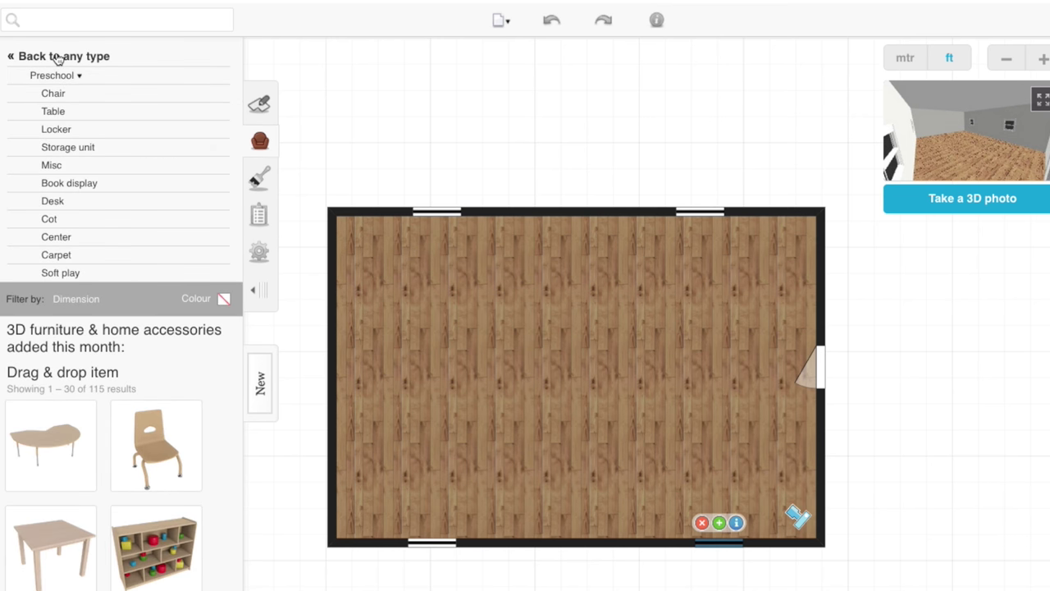
pyautogui.click(60, 57)
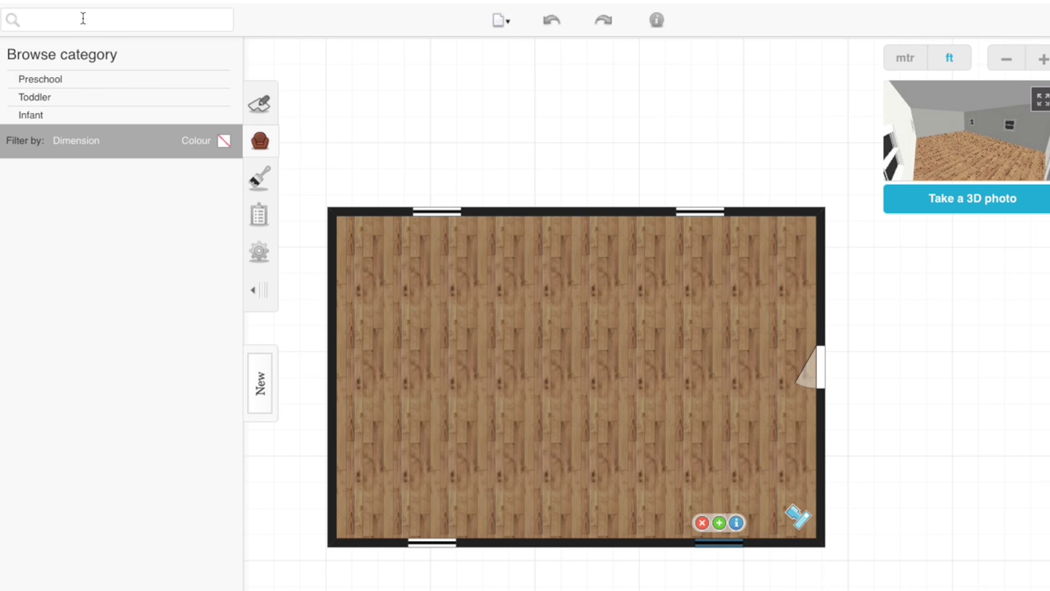
pyautogui.write('chair')
pyautogui.press('Return')
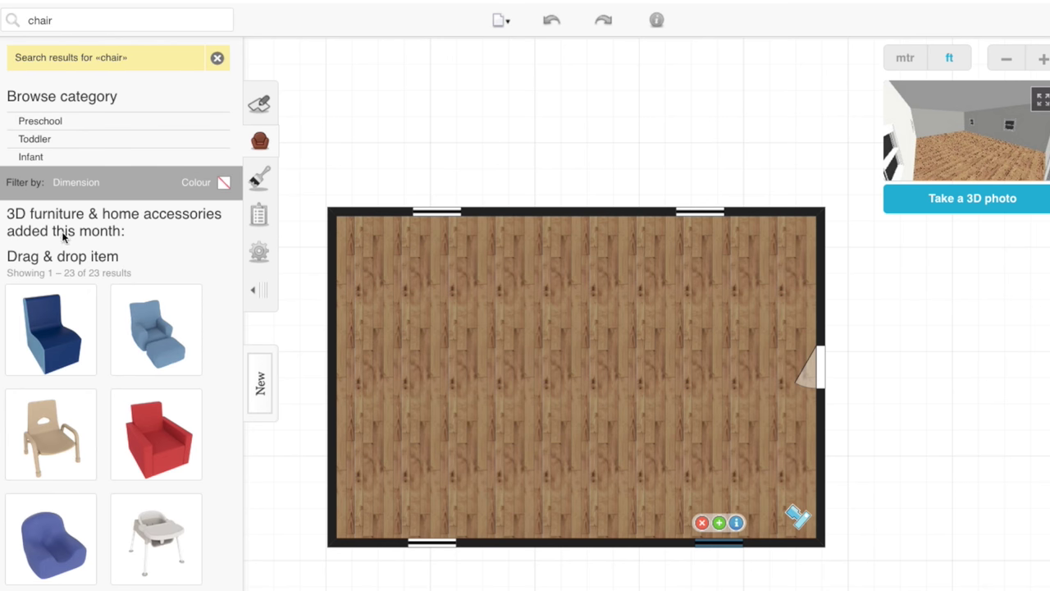
# - Place an angled teal K System chair near the top-right, with an angled copy beside it
pyautogui.scroll(-10, 58, 455)
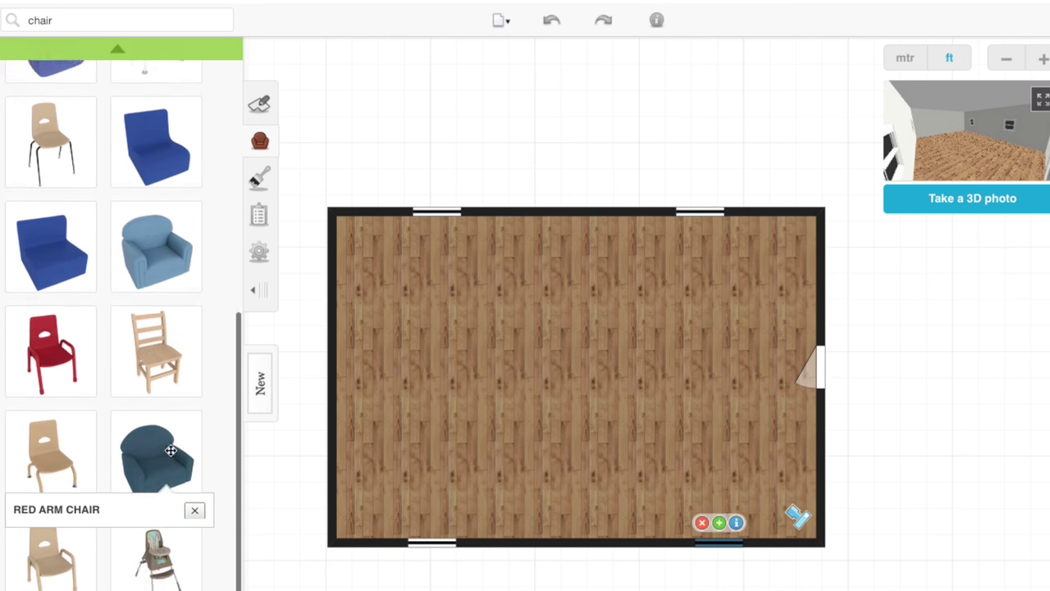
pyautogui.moveTo(149, 482); pyautogui.dragTo(714, 254)
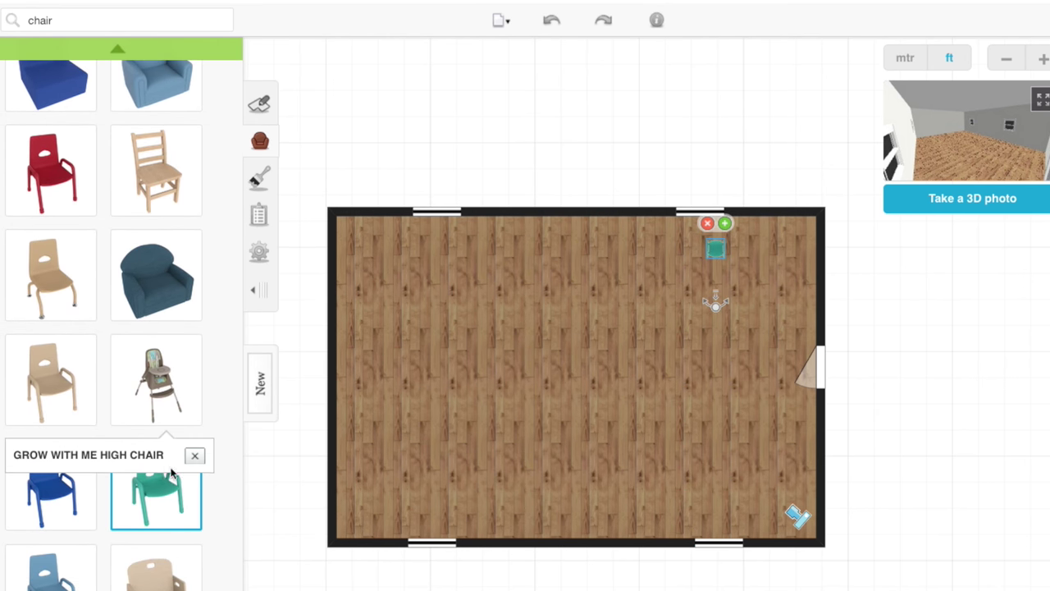
pyautogui.click(715, 305)
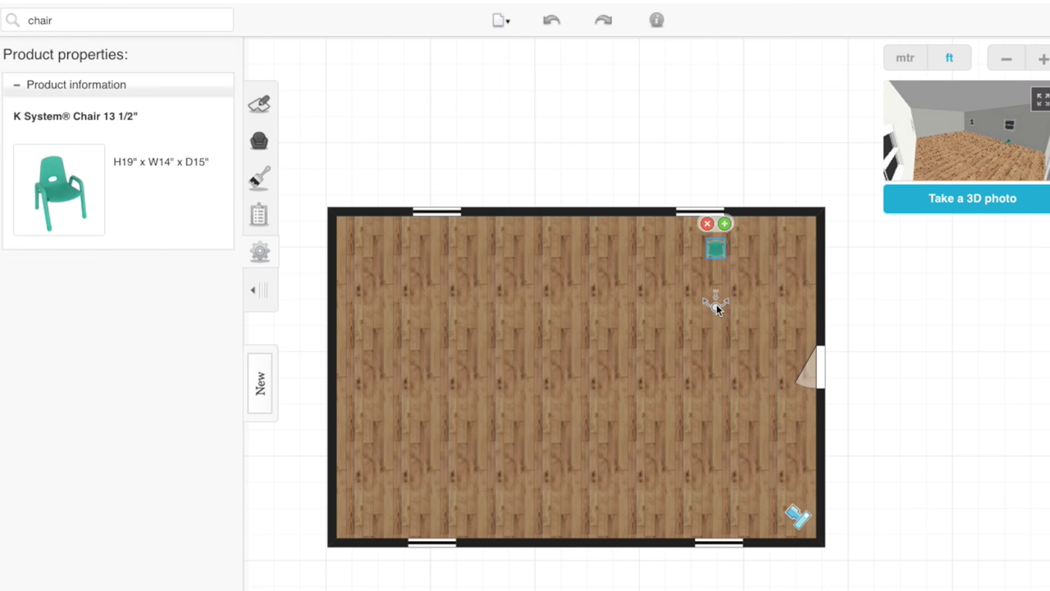
pyautogui.moveTo(720, 304); pyautogui.dragTo(742, 291)
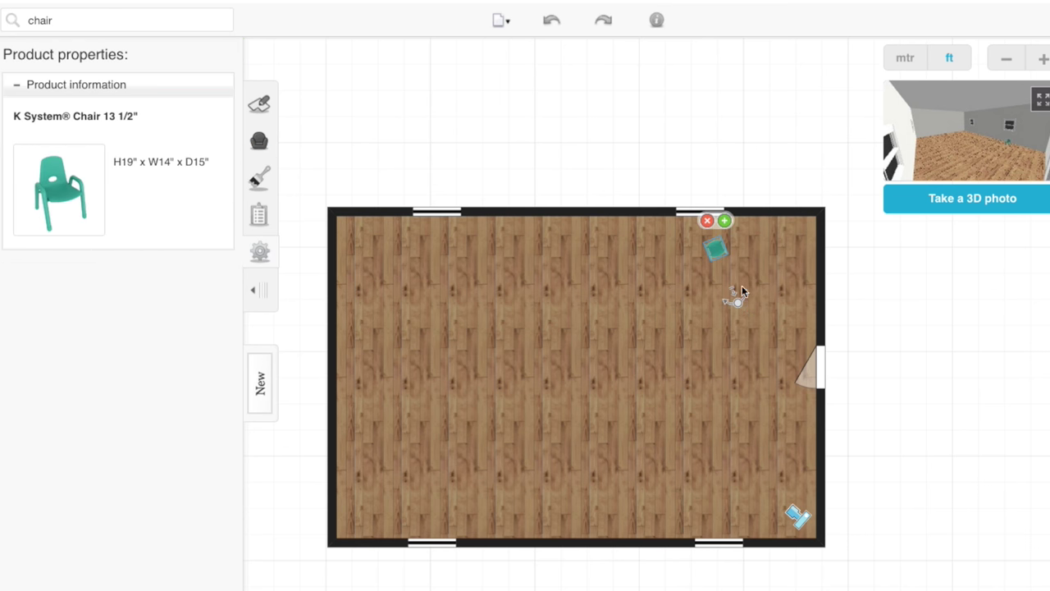
pyautogui.click(725, 221)
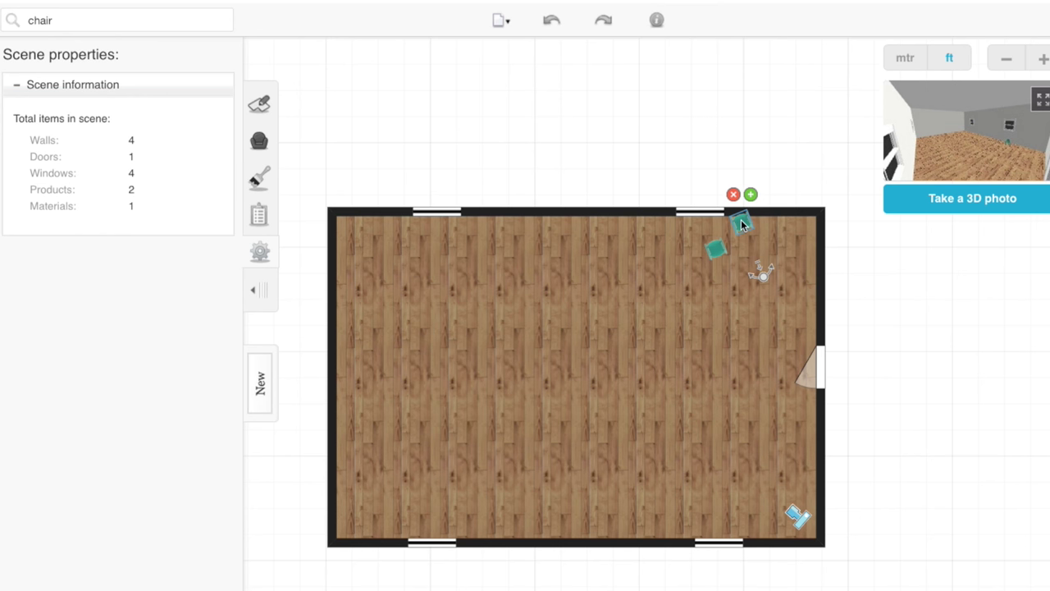
pyautogui.moveTo(741, 224); pyautogui.dragTo(761, 243)
pyautogui.click(761, 243)
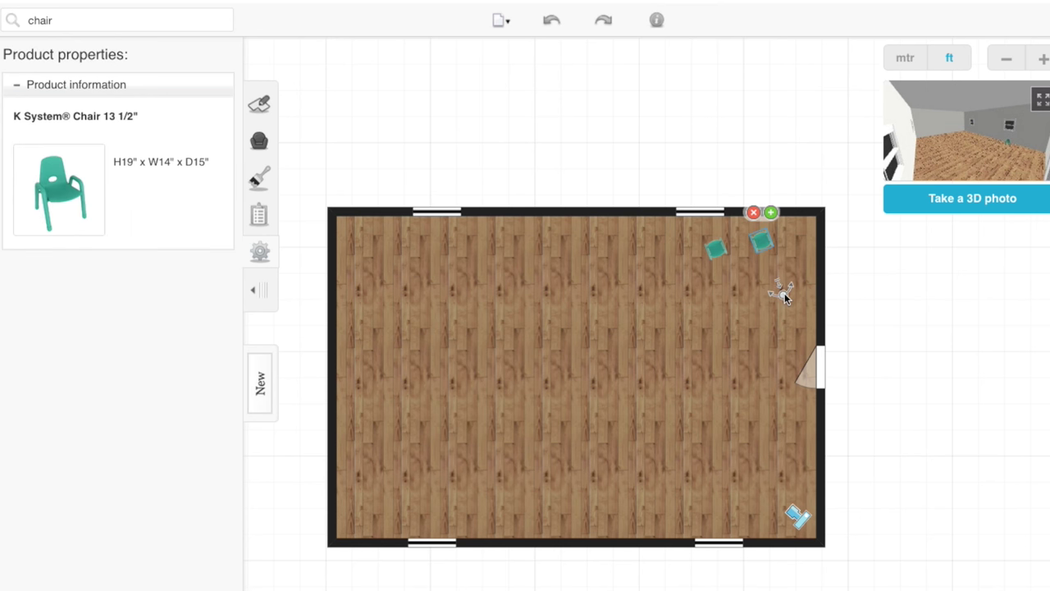
pyautogui.moveTo(785, 299); pyautogui.dragTo(743, 293)
# - Add a third angled teal chair lower down near the right wall
pyautogui.click(771, 212)
pyautogui.moveTo(791, 227); pyautogui.dragTo(792, 289)
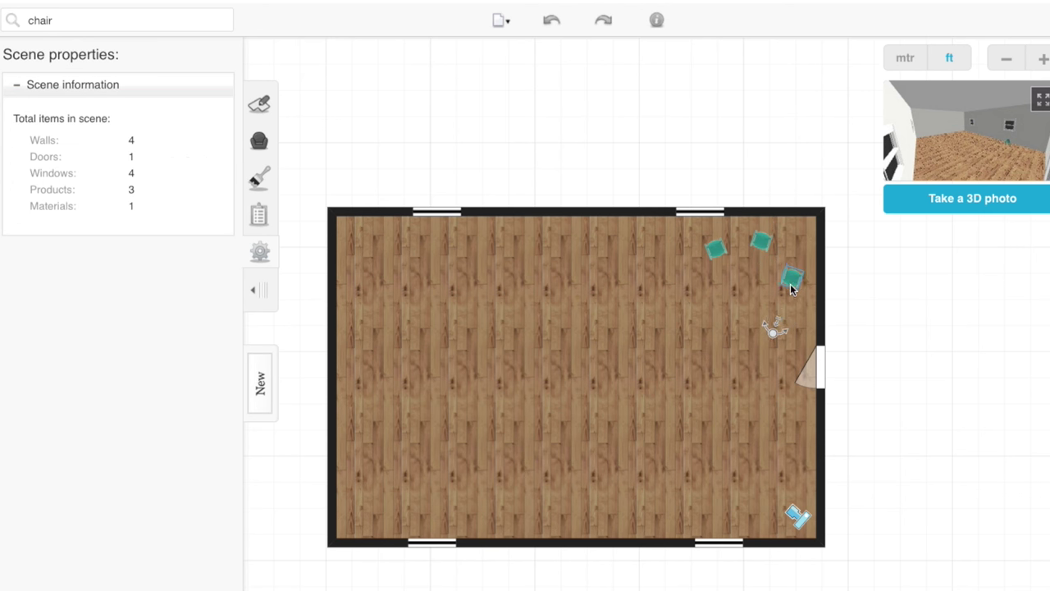
pyautogui.click(792, 286)
pyautogui.moveTo(776, 324); pyautogui.dragTo(750, 300)
# - Add a fourth chair, then delete it so three chairs remain
pyautogui.click(802, 249)
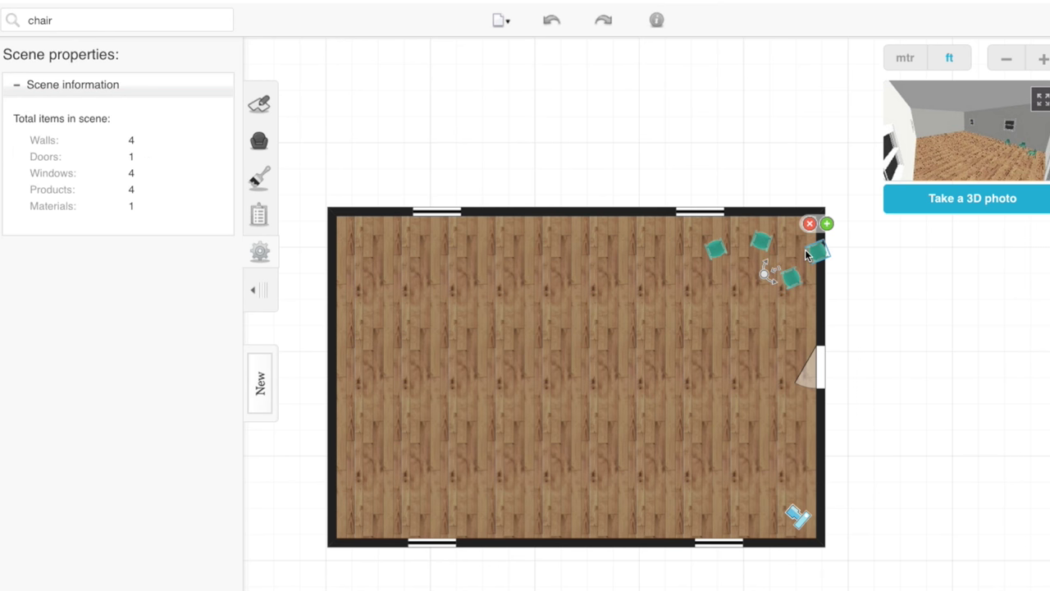
pyautogui.moveTo(807, 256); pyautogui.dragTo(752, 297)
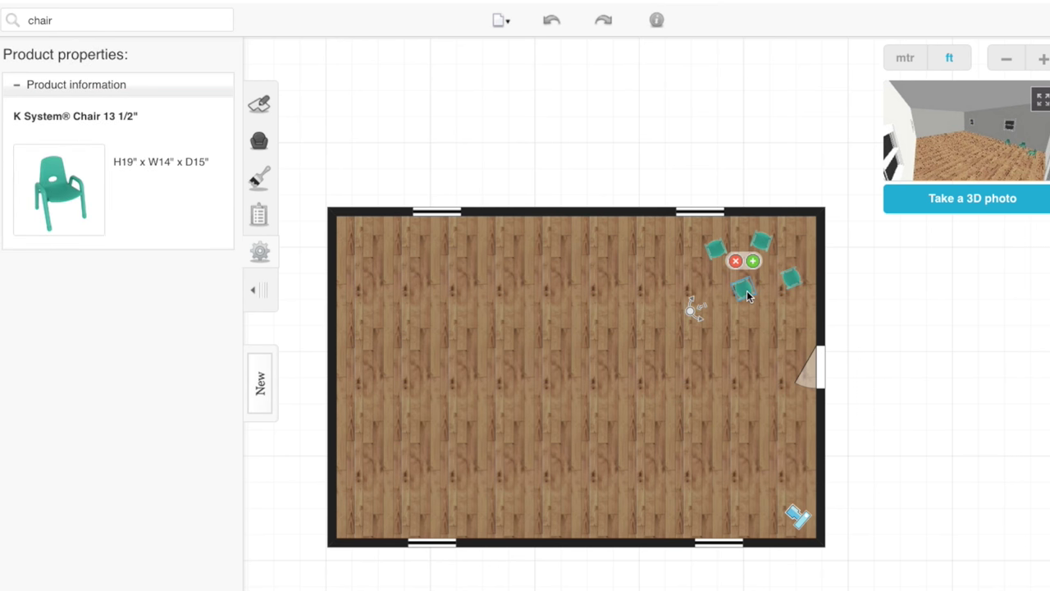
pyautogui.click(735, 262)
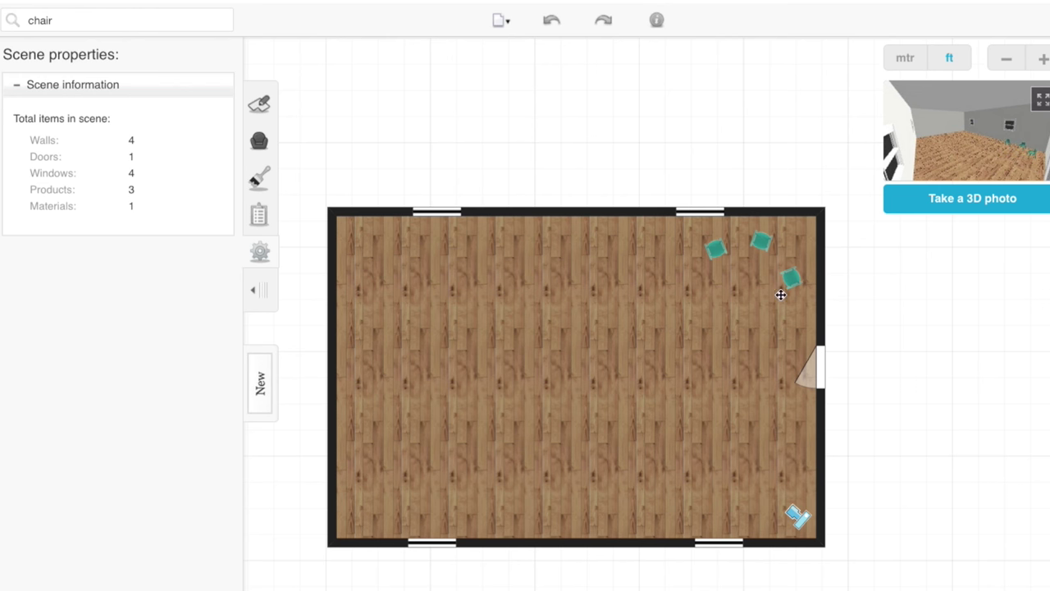
pyautogui.click(551, 23)
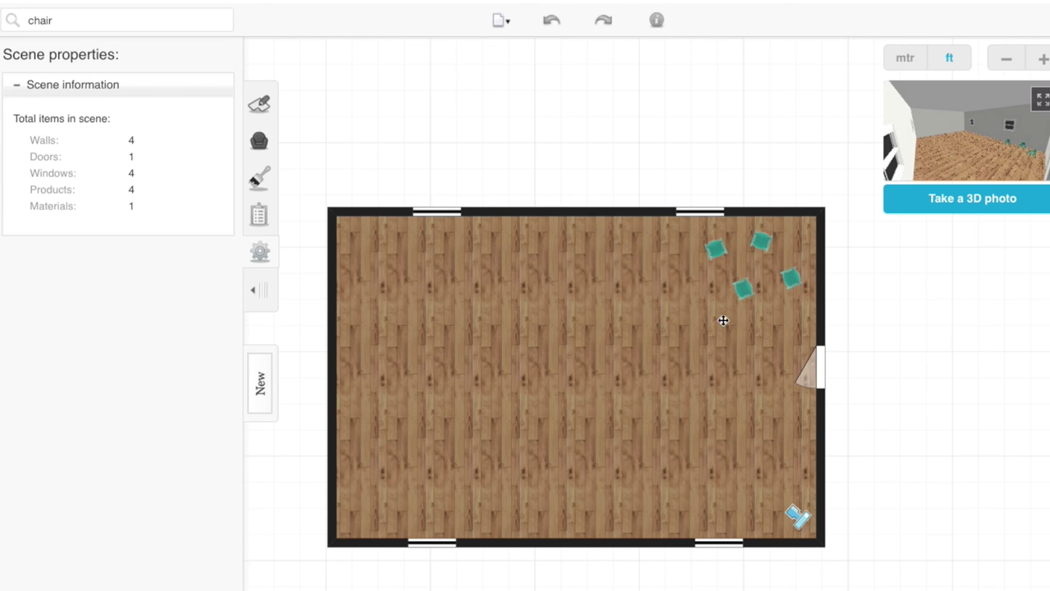
pyautogui.click(743, 290)
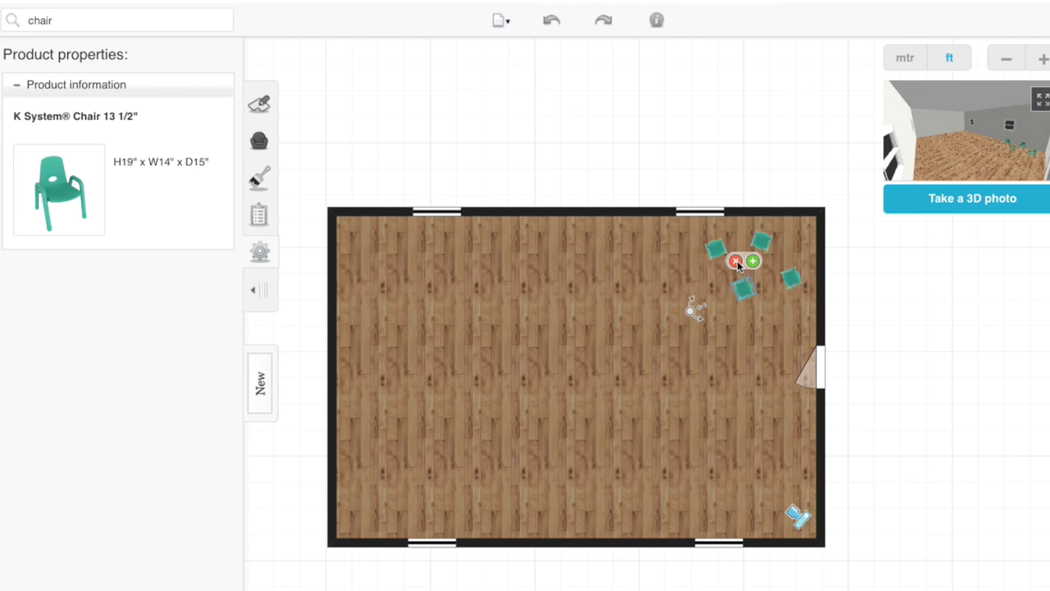
pyautogui.click(737, 266)
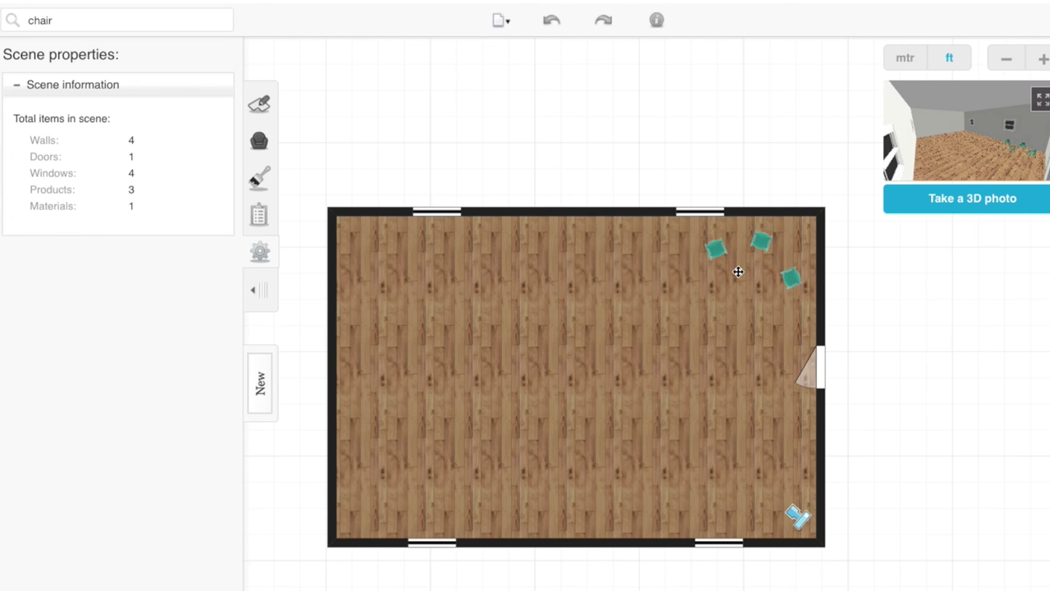
# - Search for tables and place the K System Adjustable 32" Round Table among the teal chairs
pyautogui.click(261, 142)
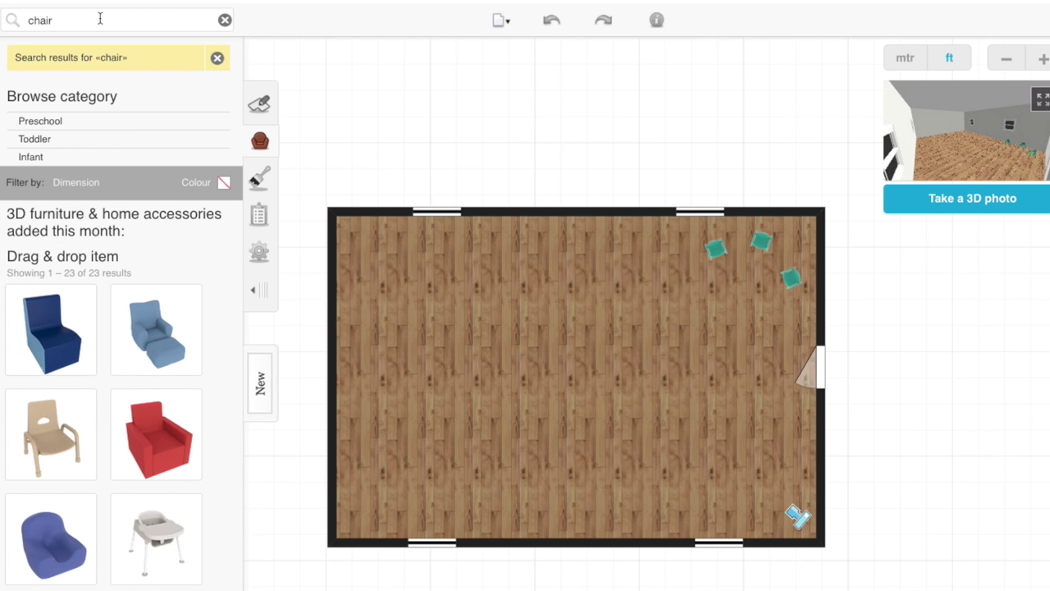
pyautogui.moveTo(76, 18); pyautogui.dragTo(12, 20)
pyautogui.write('table')
pyautogui.press('Return')
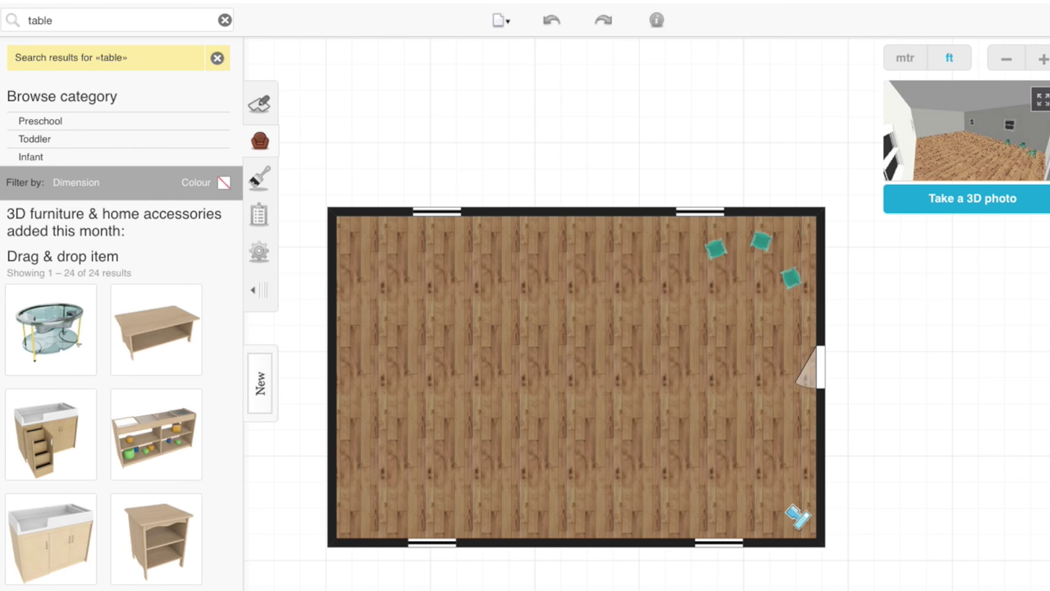
pyautogui.scroll(-8, 155, 386)
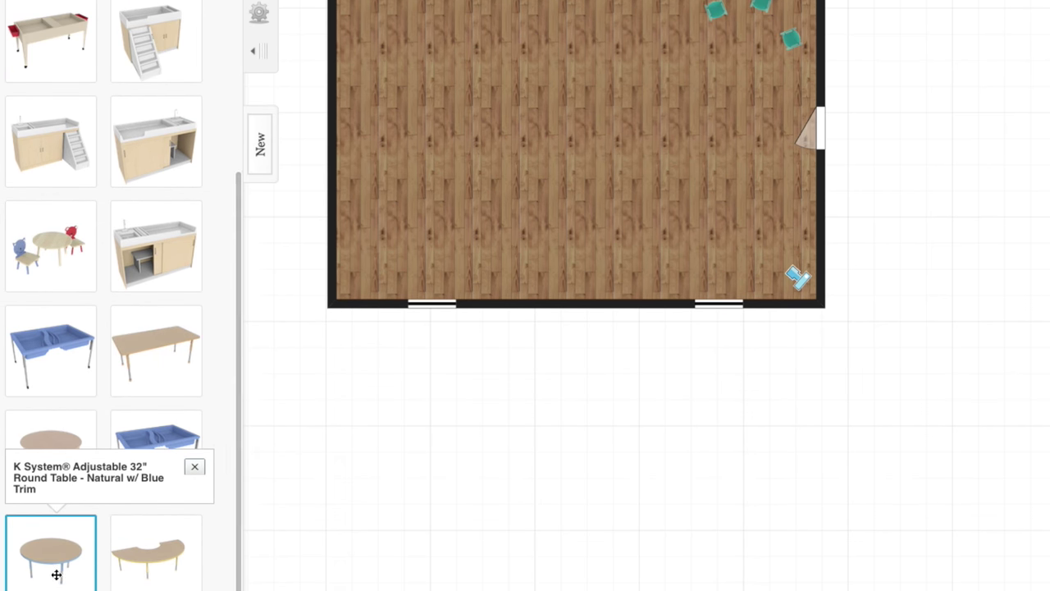
pyautogui.moveTo(56, 575); pyautogui.dragTo(747, 51)
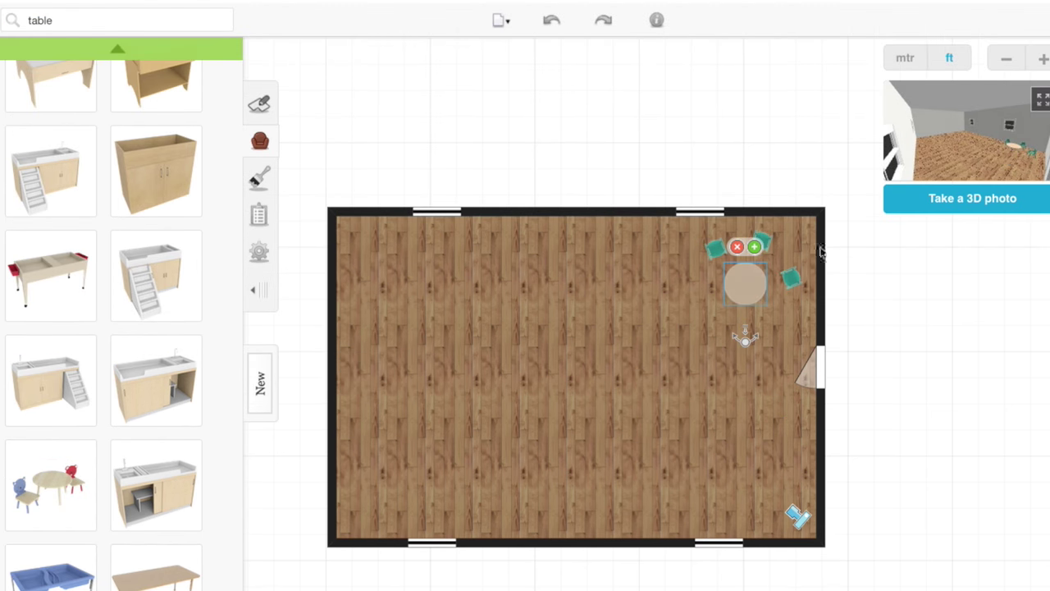
# - Clear the old search and place the Crawler Waddler loft against the left wall
pyautogui.scroll(10, 115, 157)
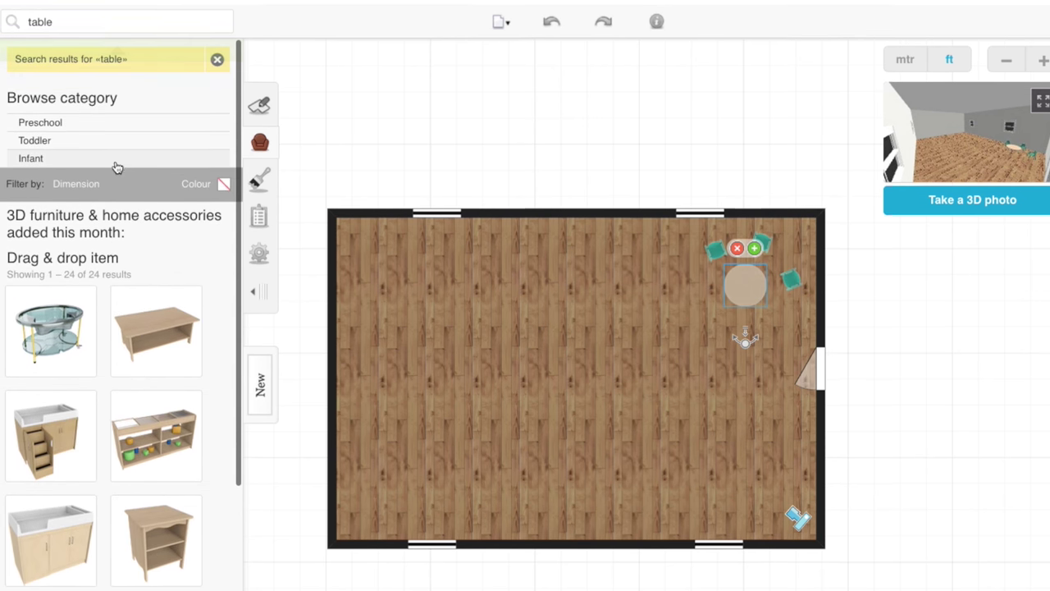
pyautogui.click(216, 61)
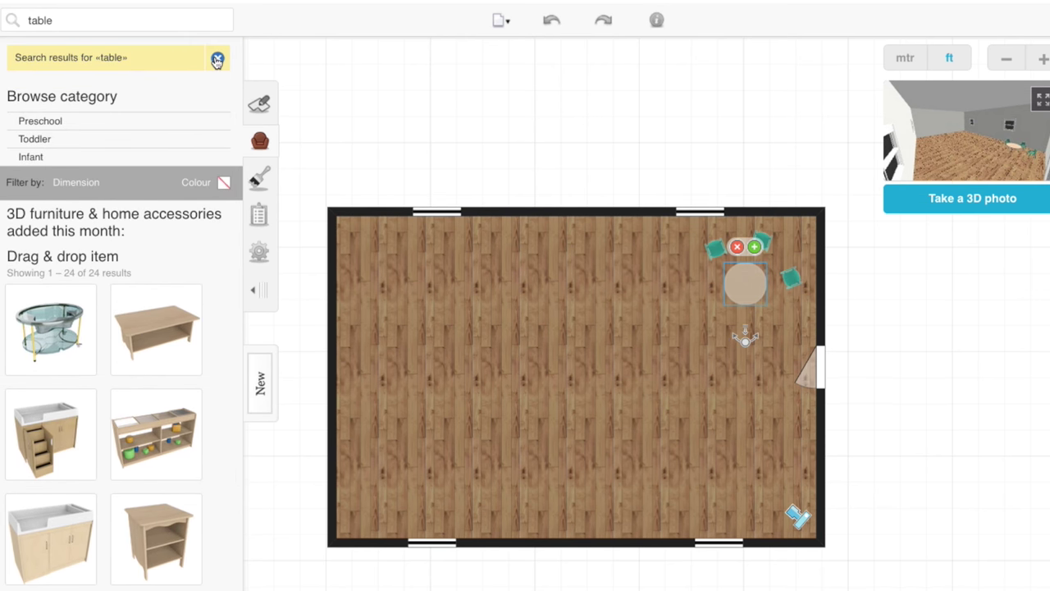
pyautogui.moveTo(114, 19); pyautogui.dragTo(25, 21)
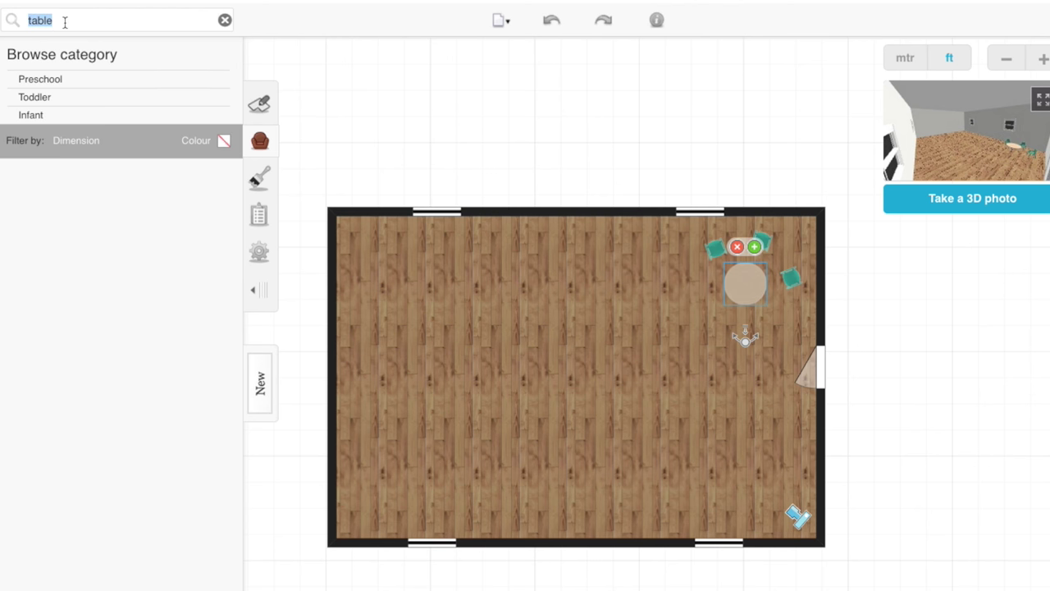
pyautogui.press('BackSpace')
pyautogui.click(57, 98)
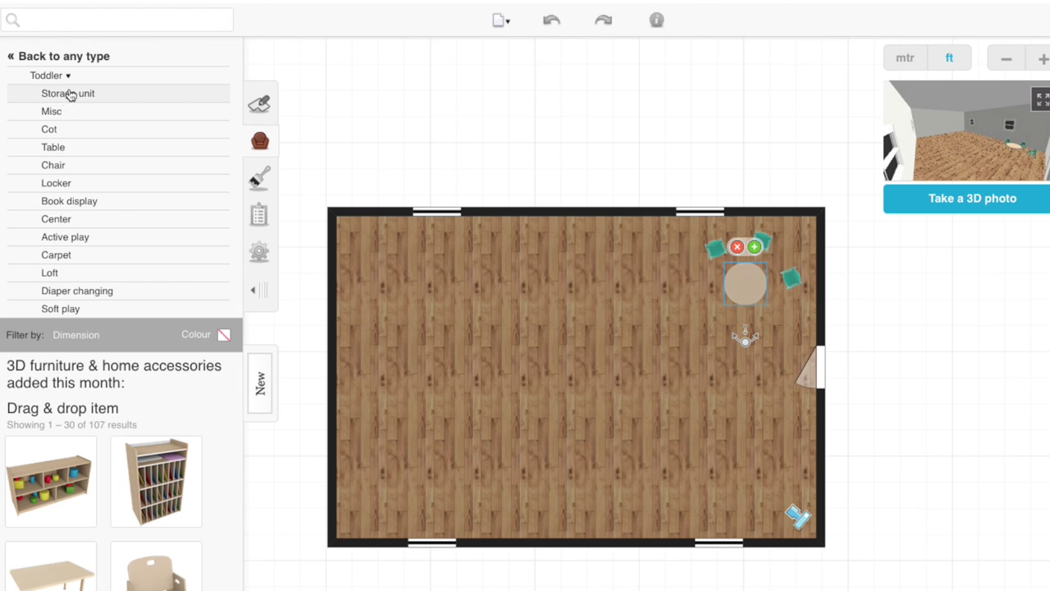
pyautogui.click(71, 271)
pyautogui.moveTo(70, 269); pyautogui.dragTo(384, 400)
# - Add the Large 5 Shelf Book Display and angle it diagonally in the top-left corner
pyautogui.click(62, 56)
pyautogui.click(110, 77)
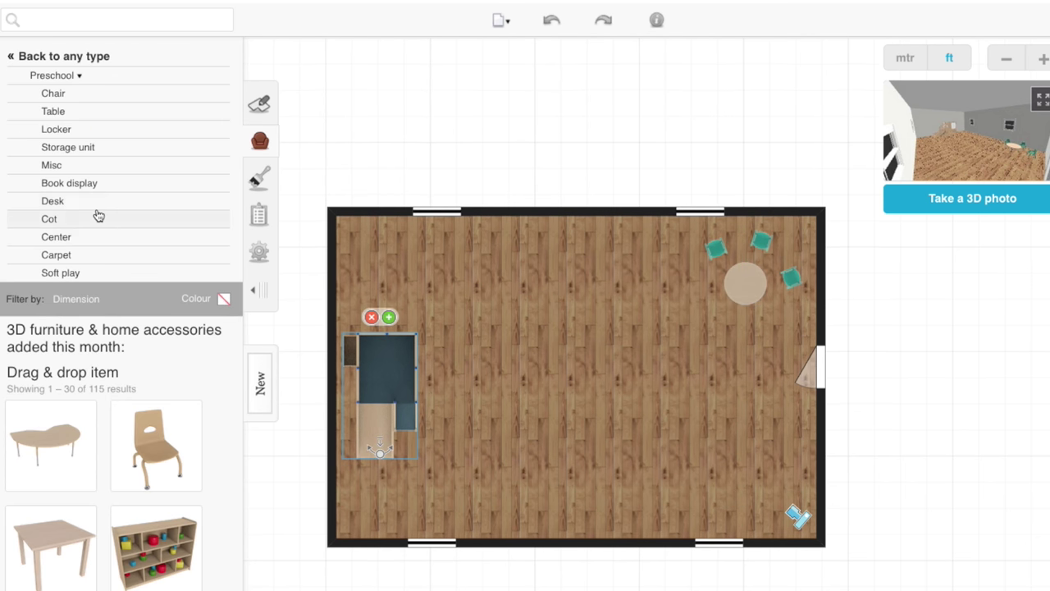
pyautogui.click(80, 184)
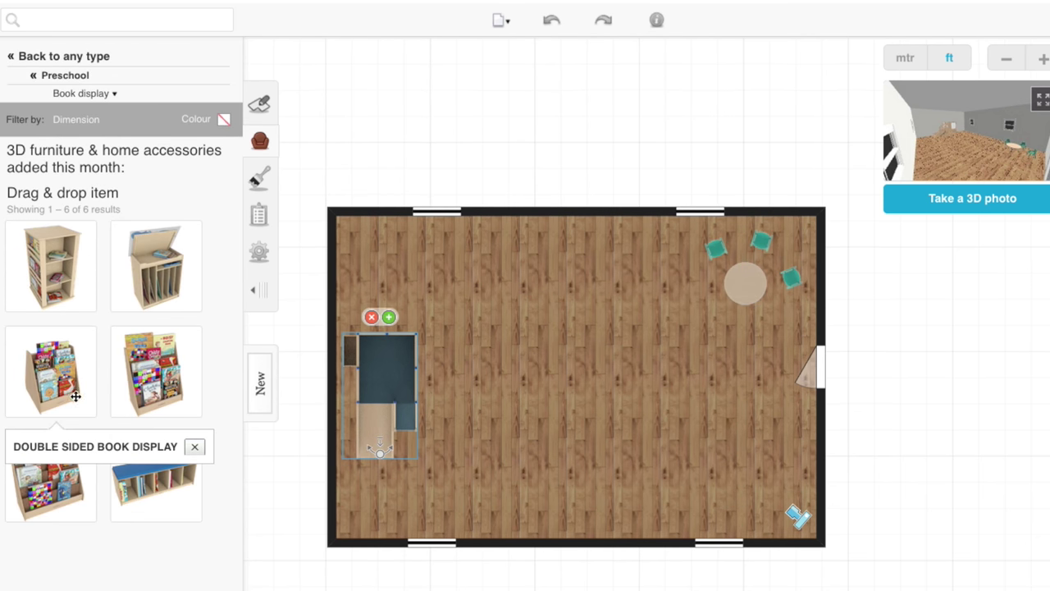
pyautogui.moveTo(50, 476); pyautogui.dragTo(390, 353)
pyautogui.click(379, 244)
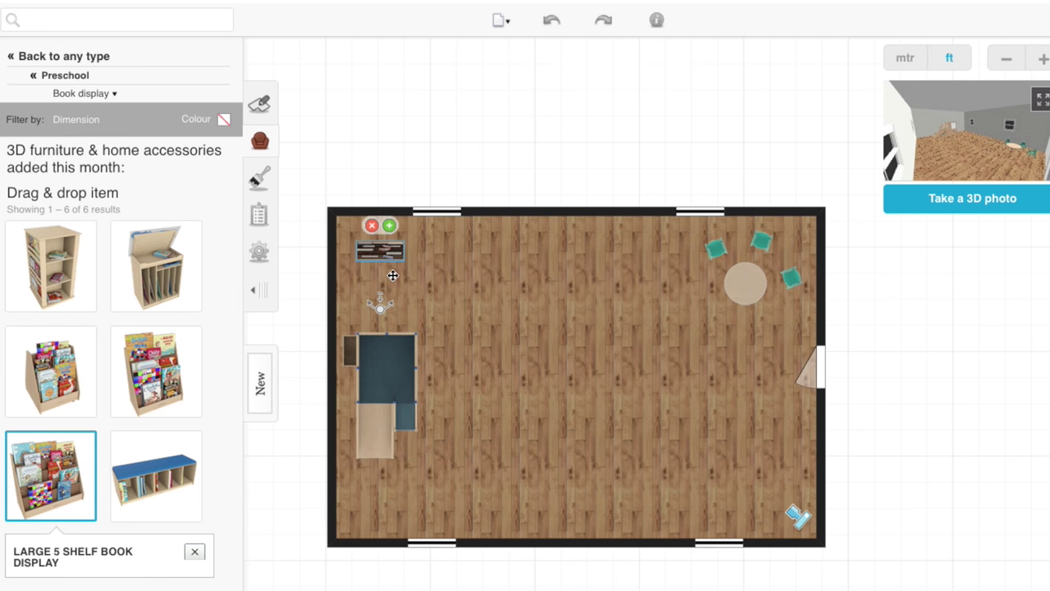
pyautogui.moveTo(385, 275); pyautogui.dragTo(407, 279)
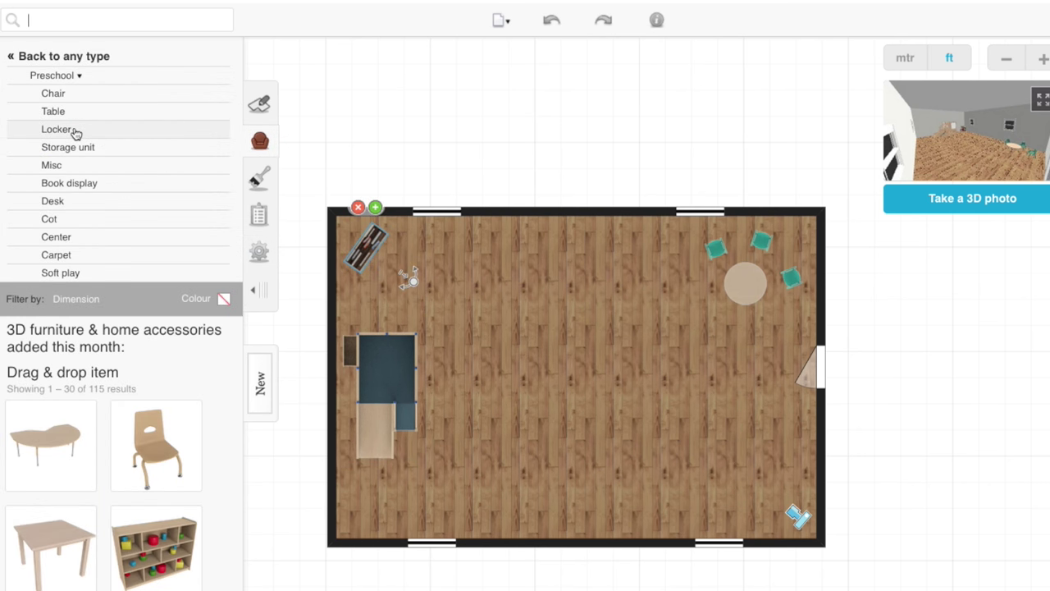
# - Place a 20 Tray Storage Carolina on the bottom wall and a rotated copy along the top wall
pyautogui.click(69, 147)
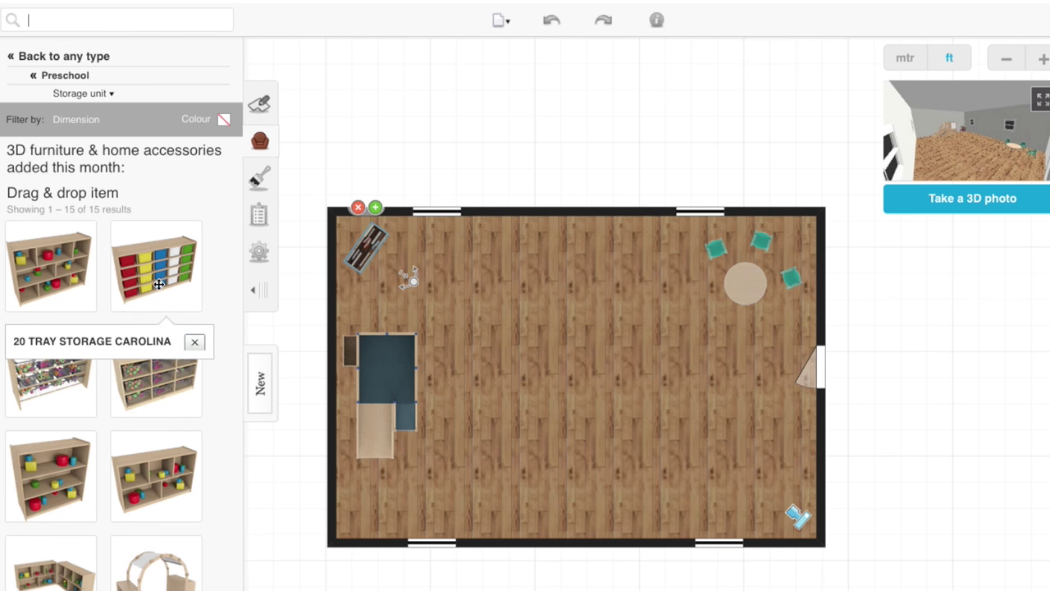
pyautogui.moveTo(156, 266); pyautogui.dragTo(586, 534)
pyautogui.click(586, 581)
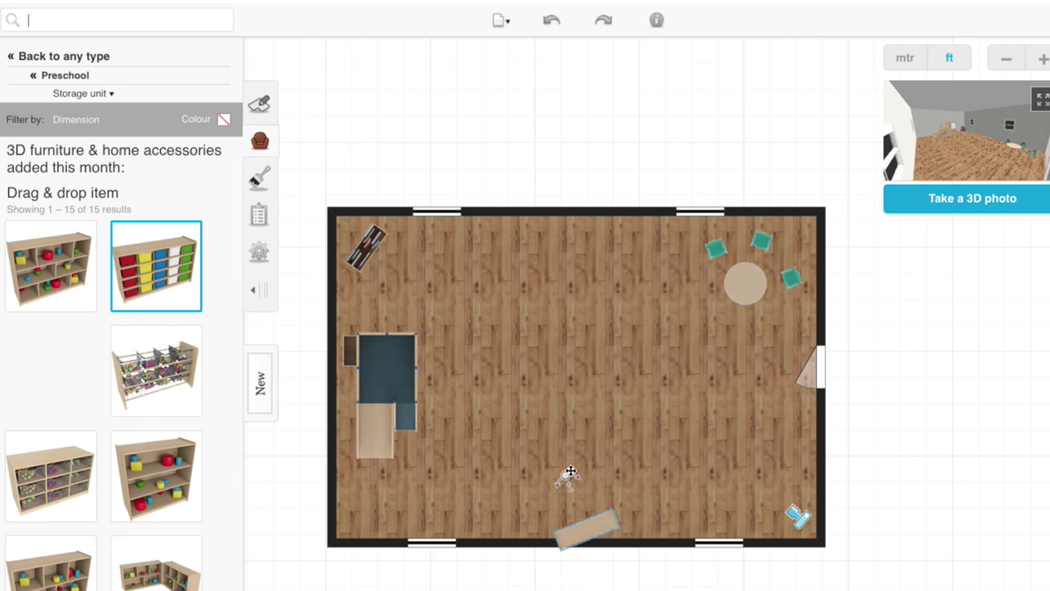
pyautogui.click(586, 532)
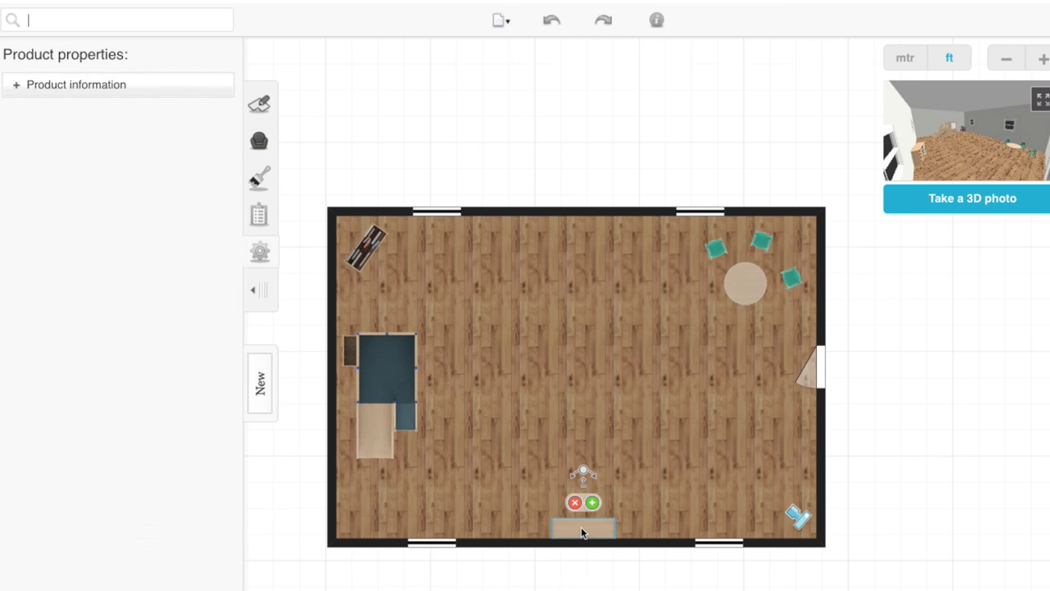
pyautogui.click(593, 503)
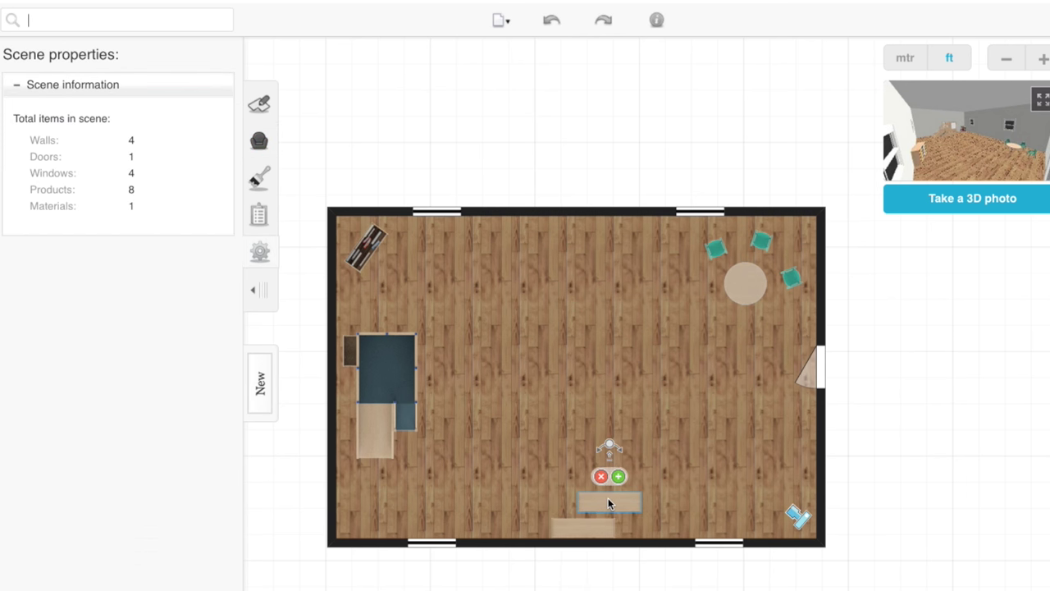
pyautogui.moveTo(608, 503); pyautogui.dragTo(575, 231)
pyautogui.moveTo(571, 172); pyautogui.dragTo(563, 305)
pyautogui.click(585, 236)
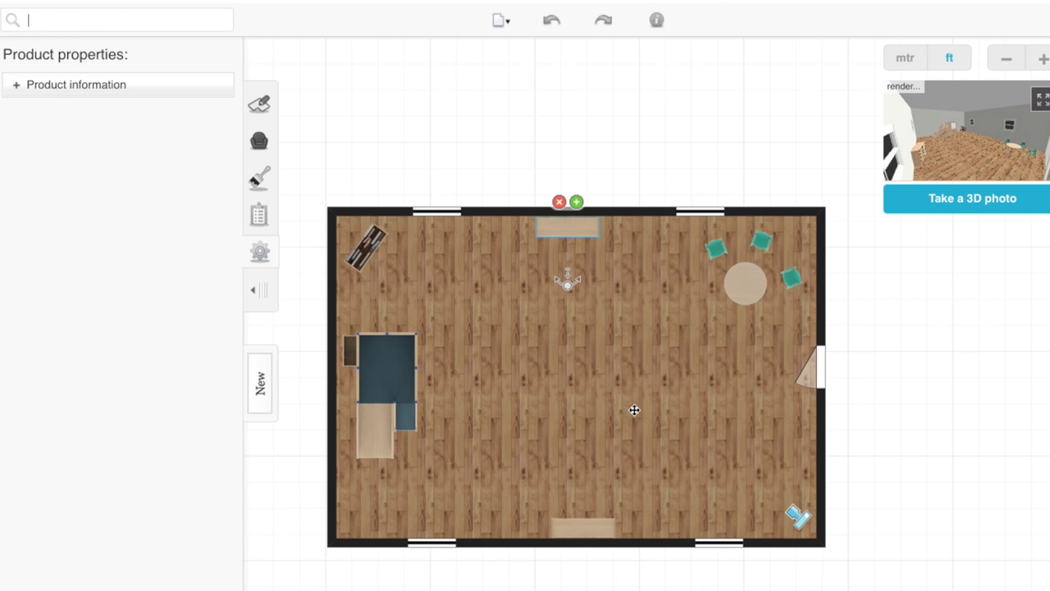
# - Pick the Holiday Blues 2 paint and apply it to the left wall, then to all walls
pyautogui.click(260, 181)
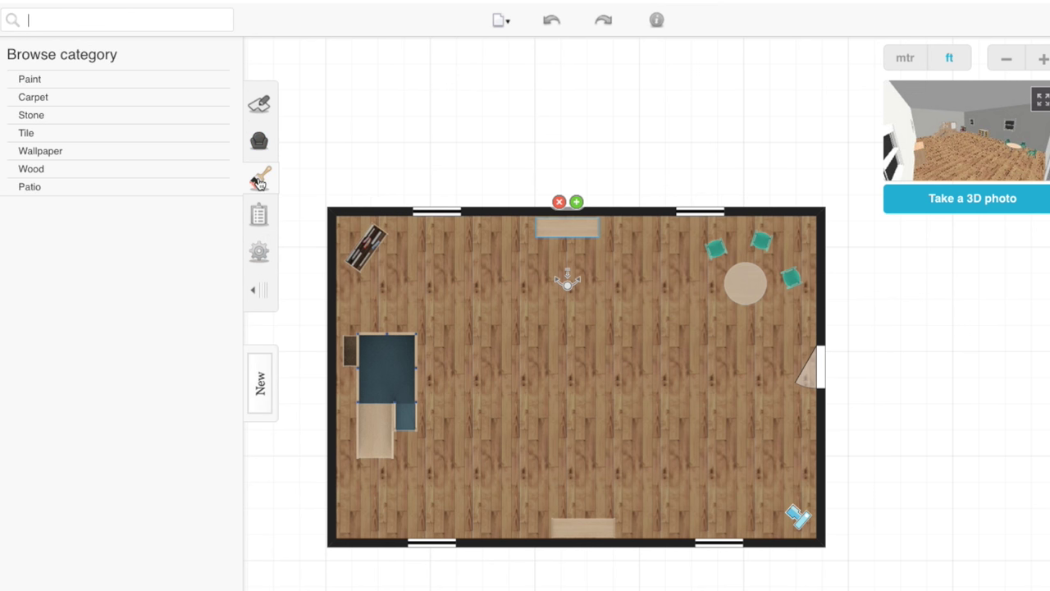
pyautogui.click(49, 78)
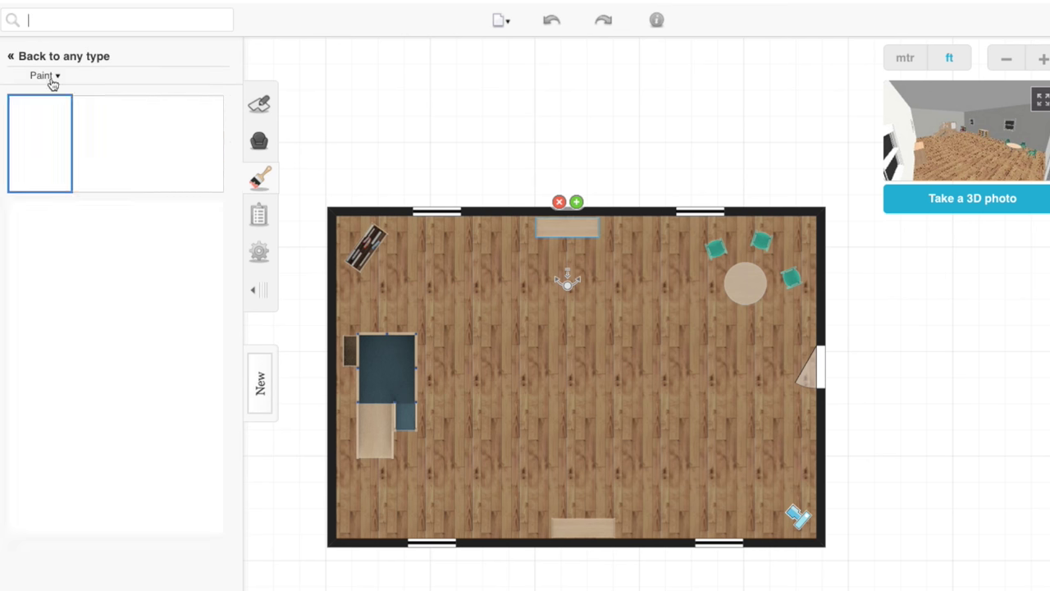
pyautogui.click(90, 139)
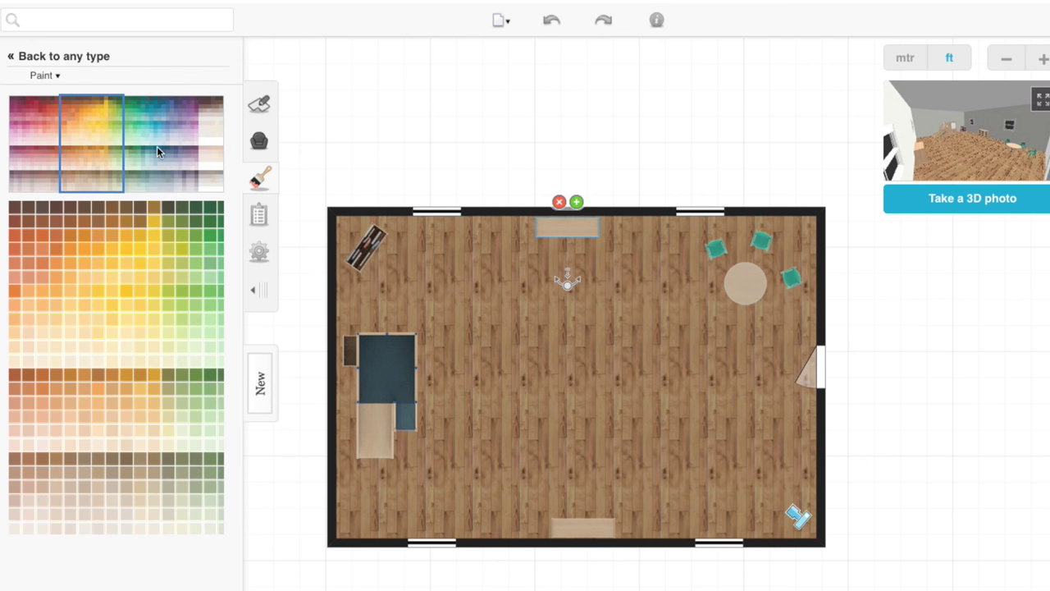
pyautogui.click(157, 148)
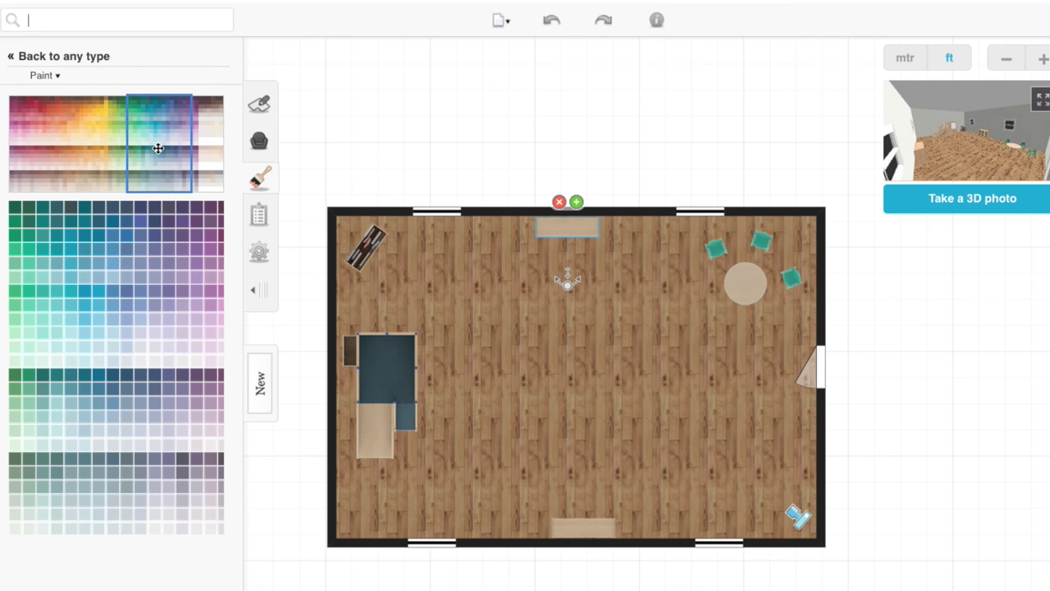
pyautogui.click(210, 154)
pyautogui.click(136, 146)
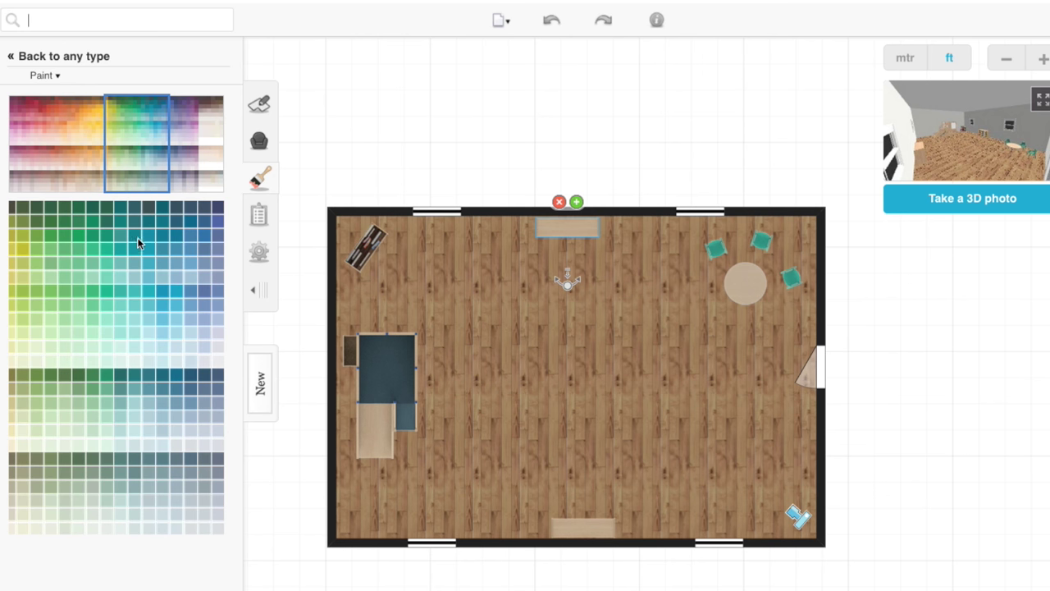
pyautogui.click(177, 307)
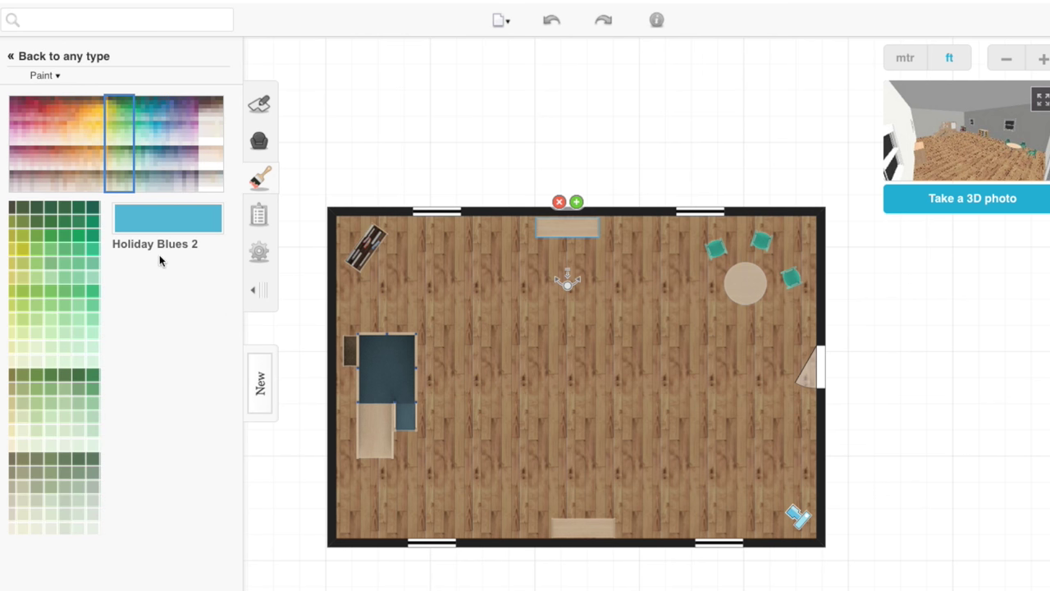
pyautogui.moveTo(158, 224)
pyautogui.mouseDown()
pyautogui.moveTo(291, 328)
pyautogui.moveTo(348, 347)
pyautogui.moveTo(326, 336)
pyautogui.mouseUp()
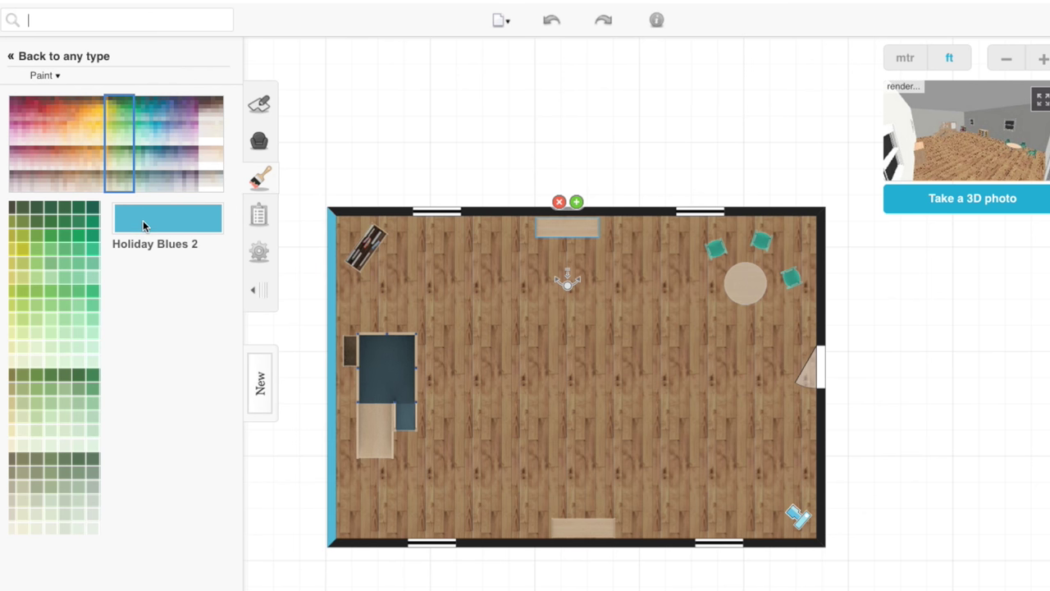
pyautogui.moveTo(143, 229); pyautogui.dragTo(636, 93)
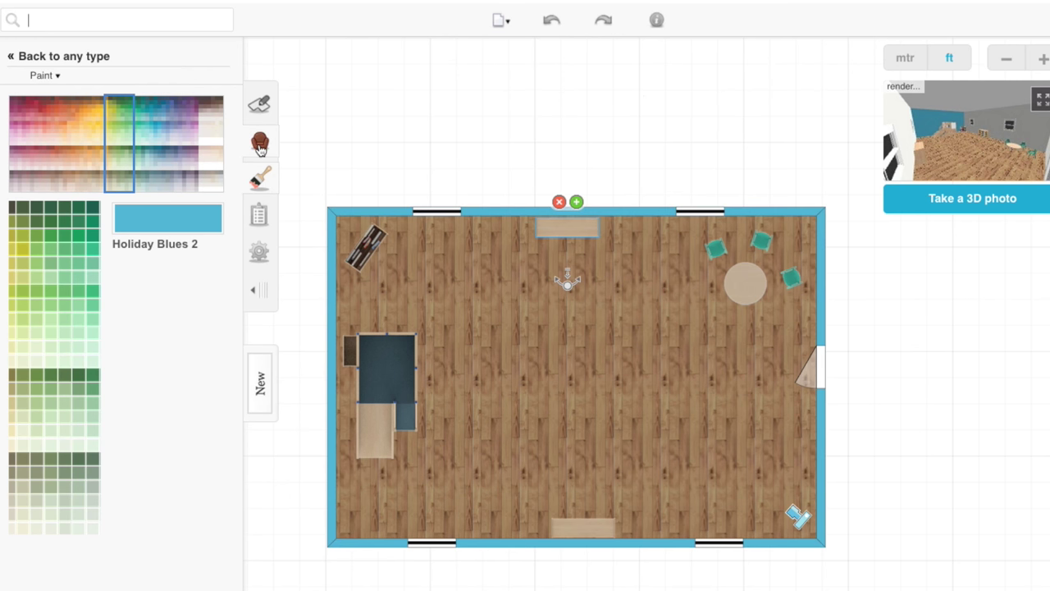
# - Carpet the classroom floor with Natura Buckland Wool
pyautogui.click(261, 182)
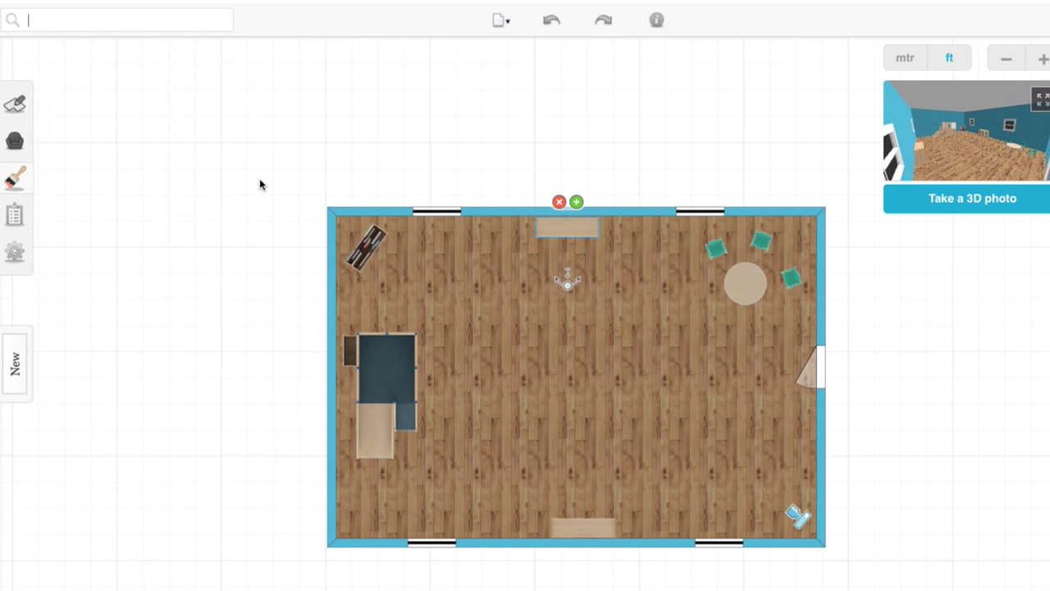
pyautogui.click(27, 176)
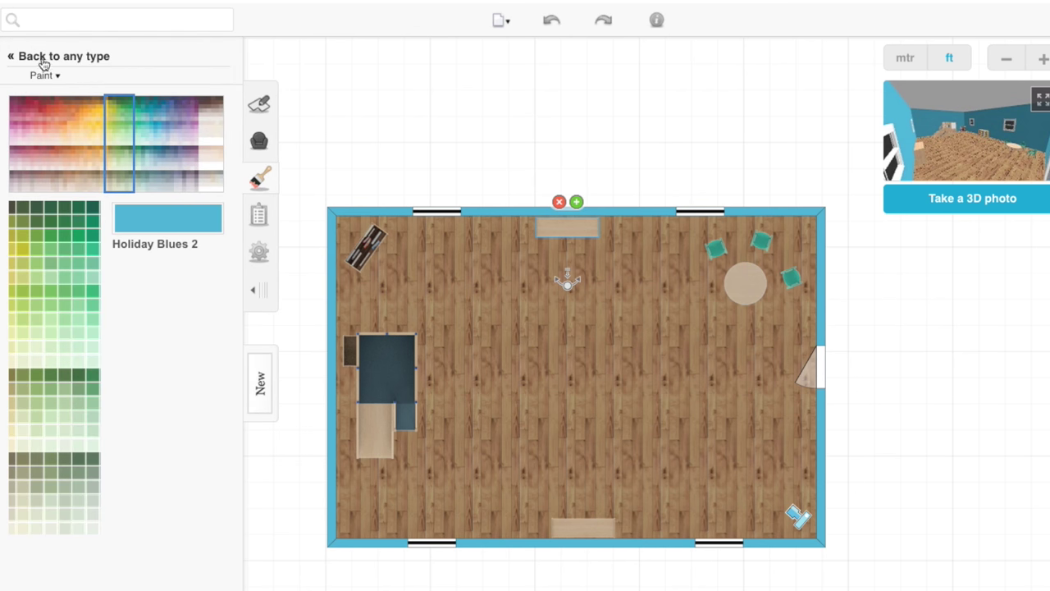
pyautogui.click(43, 59)
pyautogui.click(57, 98)
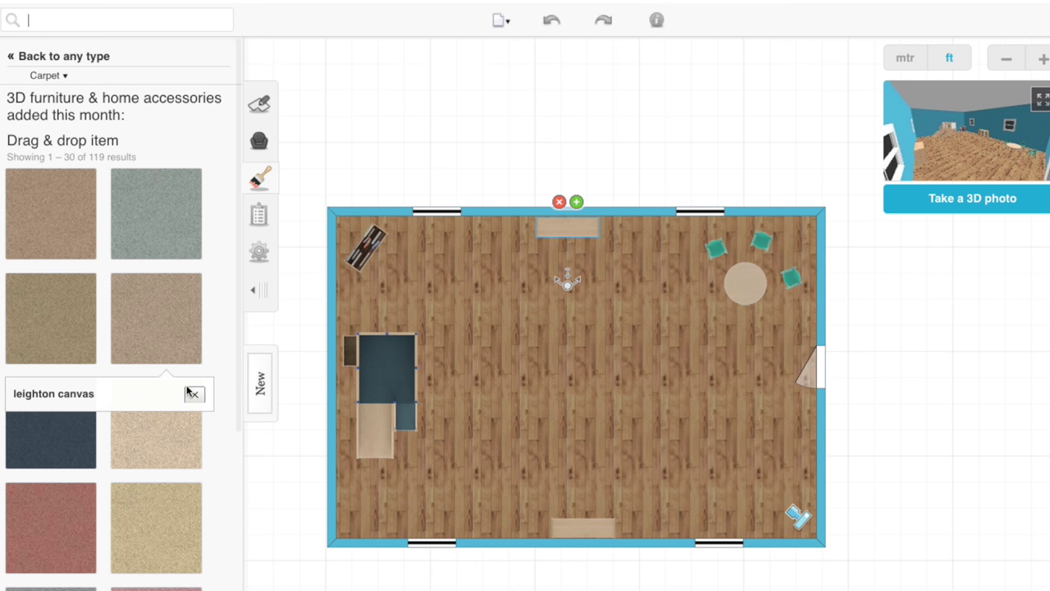
pyautogui.scroll(-2, 141, 424)
pyautogui.scroll(-10, 141, 423)
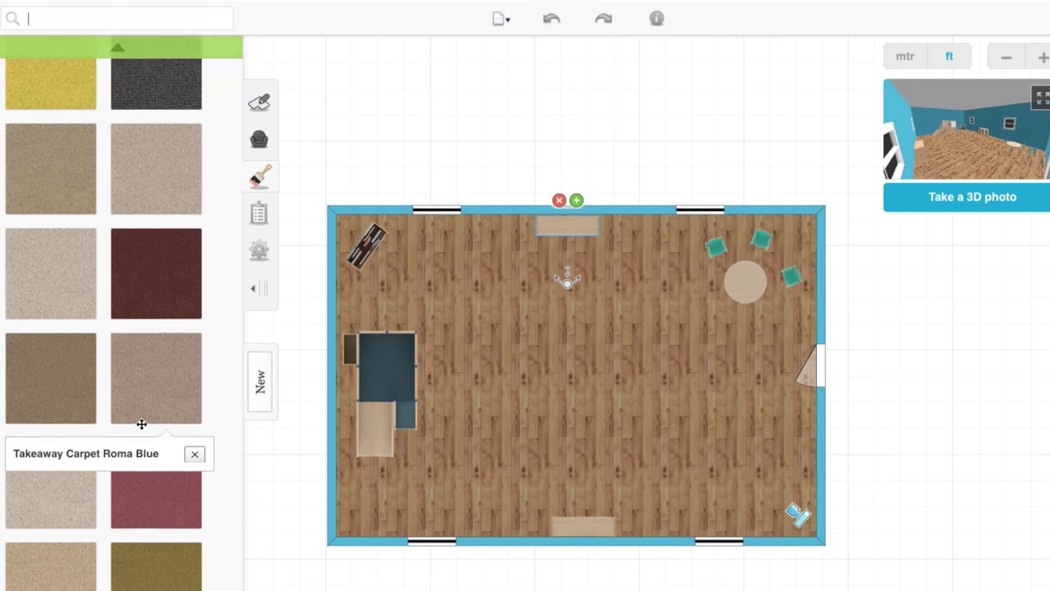
pyautogui.scroll(-6, 141, 423)
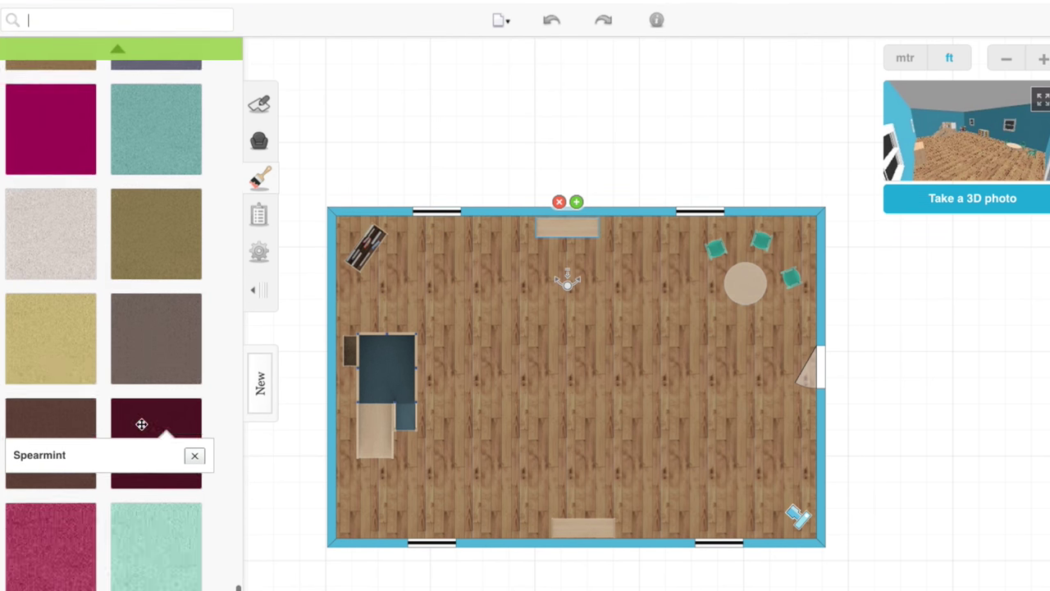
pyautogui.moveTo(155, 259); pyautogui.dragTo(609, 339)
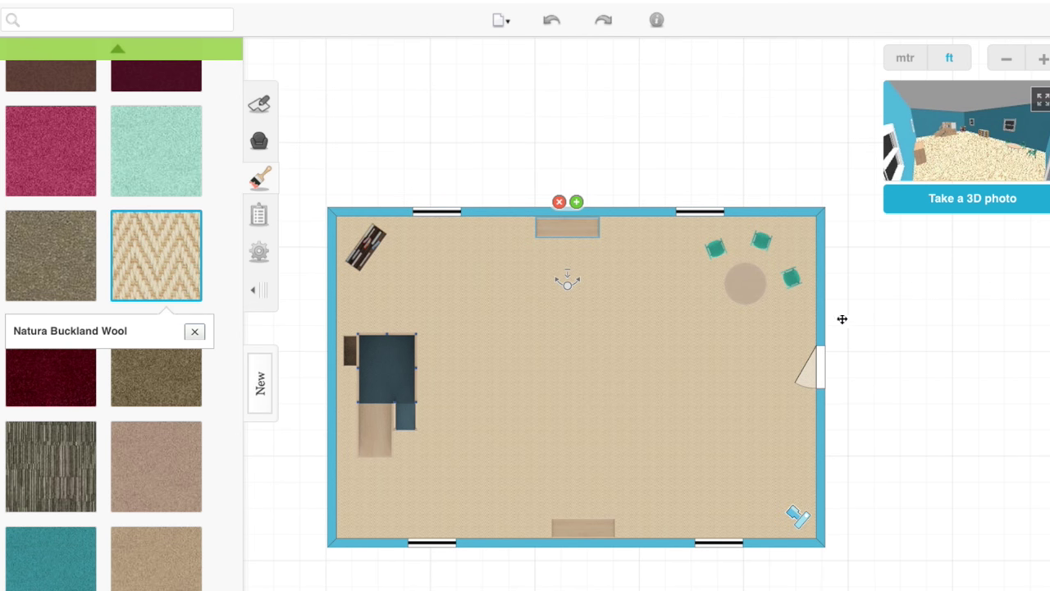
# - Review the room's materials, including the wooden plank, ending on the placed items list
pyautogui.click(261, 216)
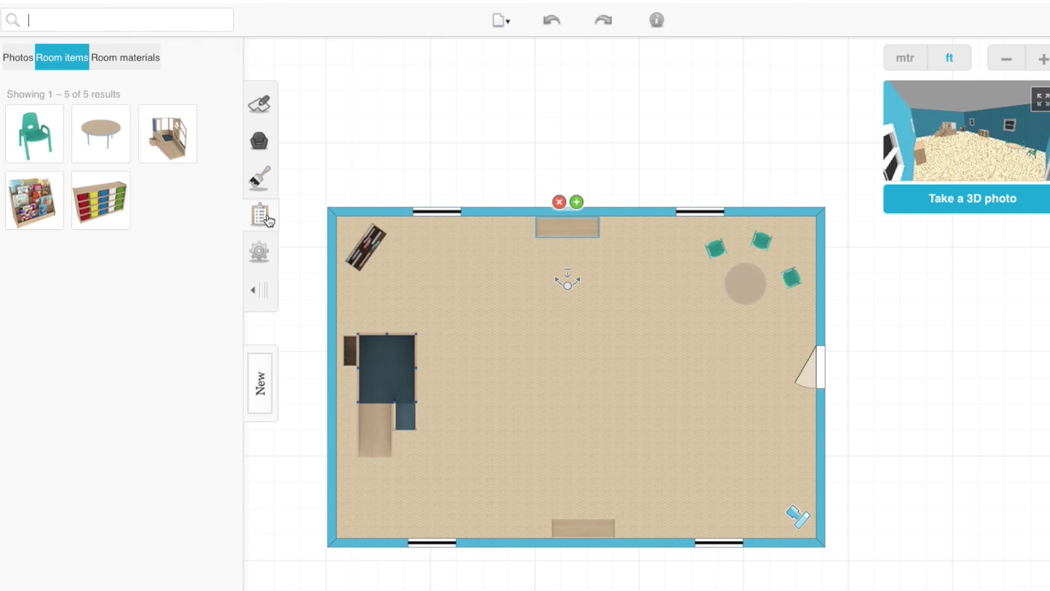
pyautogui.click(123, 59)
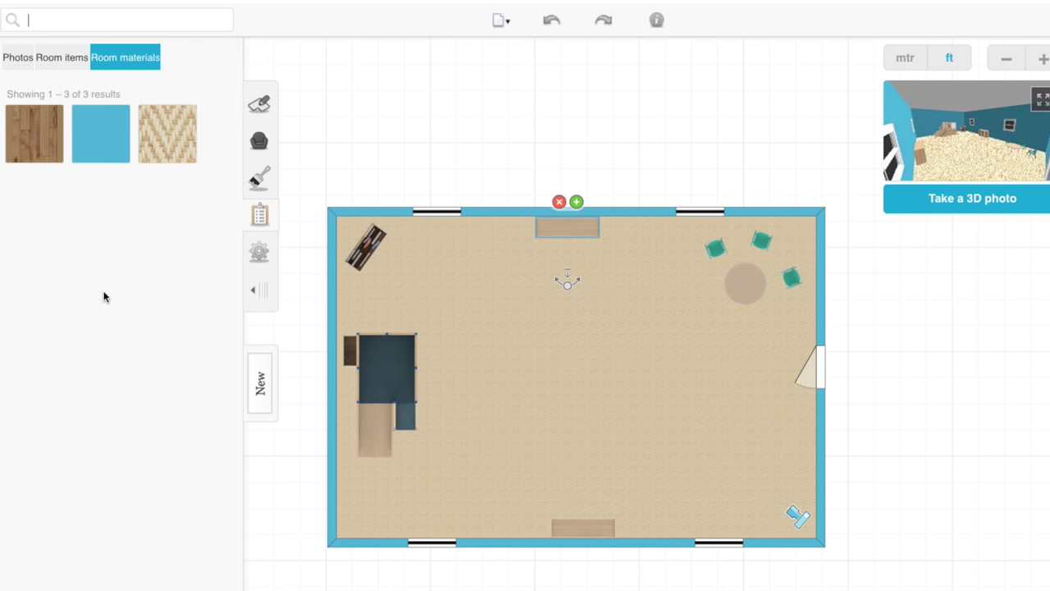
pyautogui.click(25, 131)
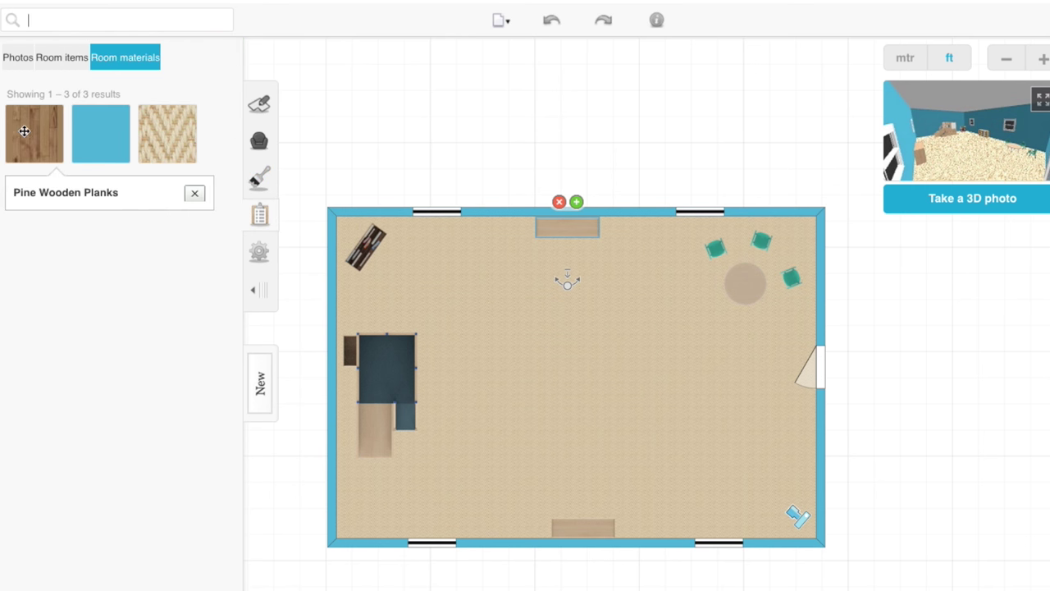
pyautogui.click(63, 59)
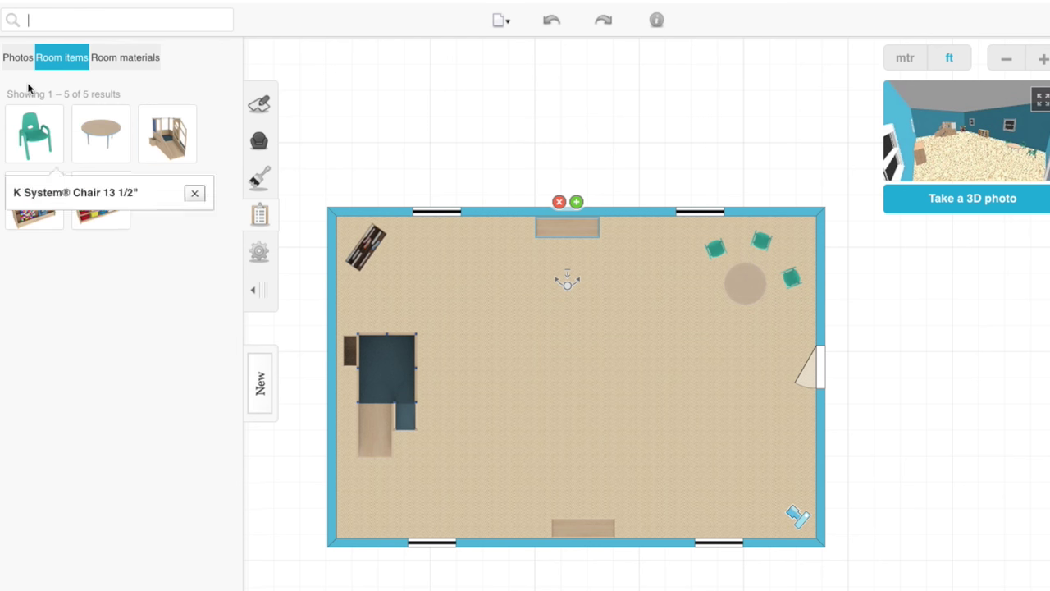
# - Place the Sunny Day Oval 8F3 x 11F8 alphabet rug from Toddler carpets in the room's centre
pyautogui.click(258, 144)
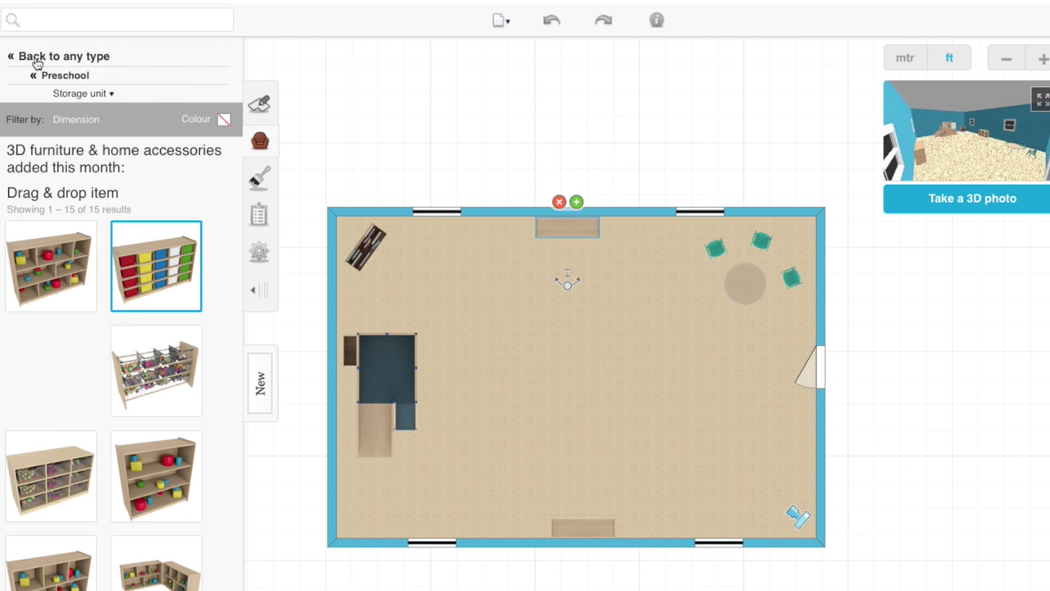
pyautogui.click(36, 59)
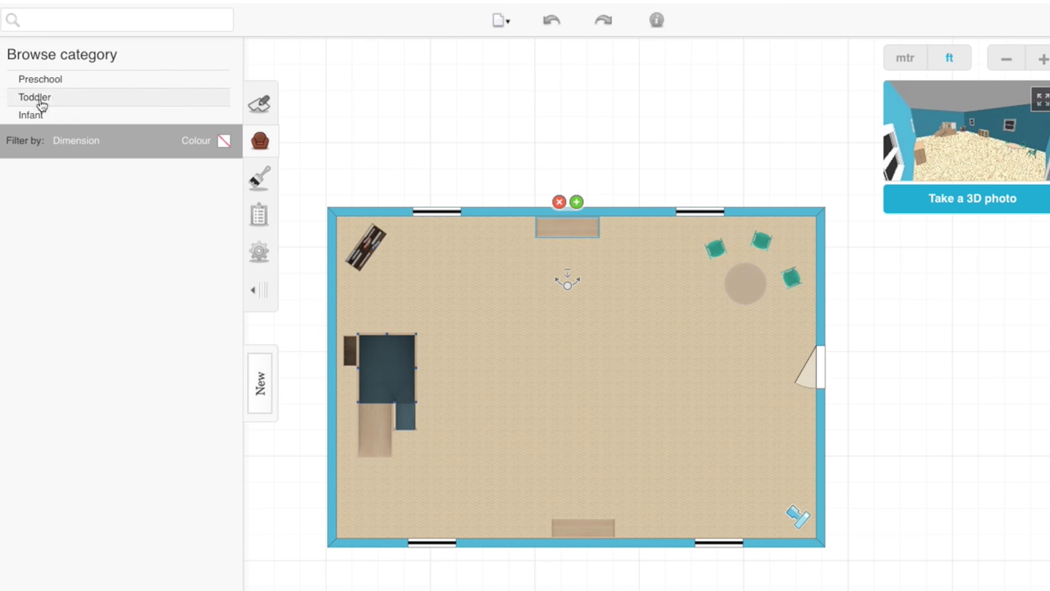
pyautogui.click(45, 97)
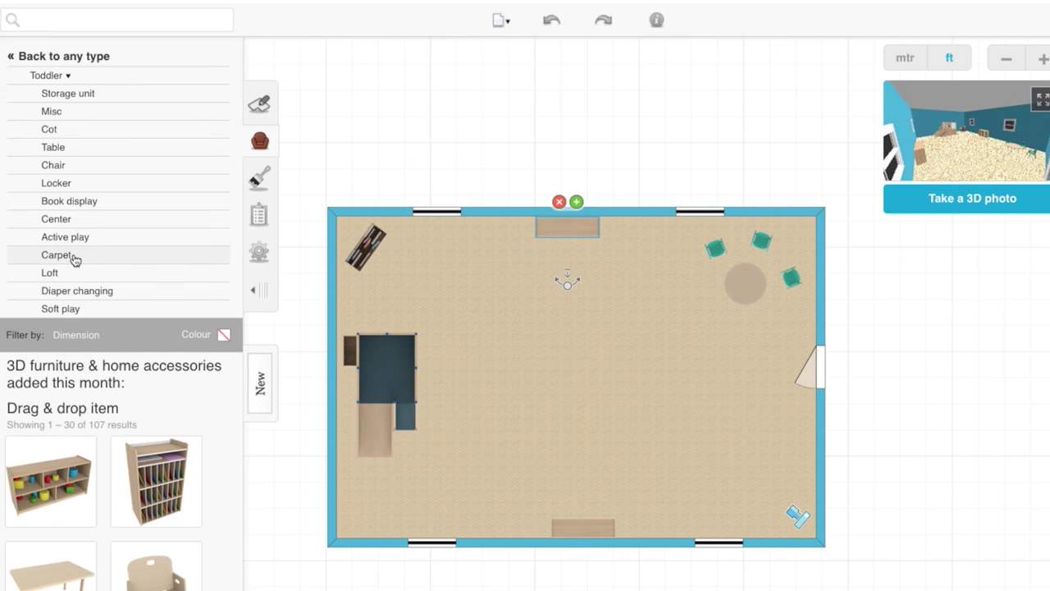
pyautogui.click(75, 253)
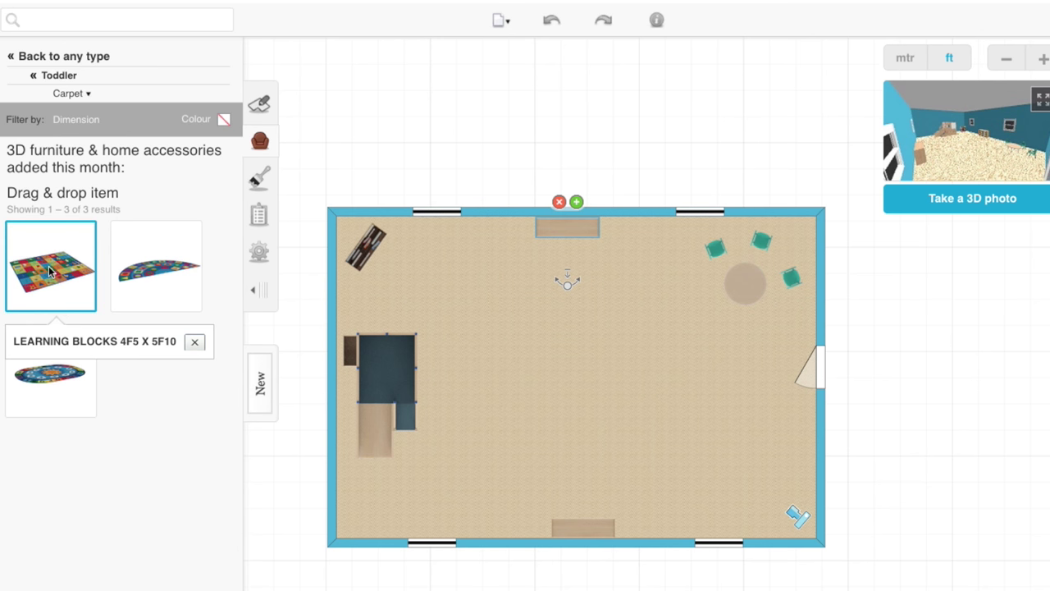
pyautogui.moveTo(50, 373); pyautogui.dragTo(578, 395)
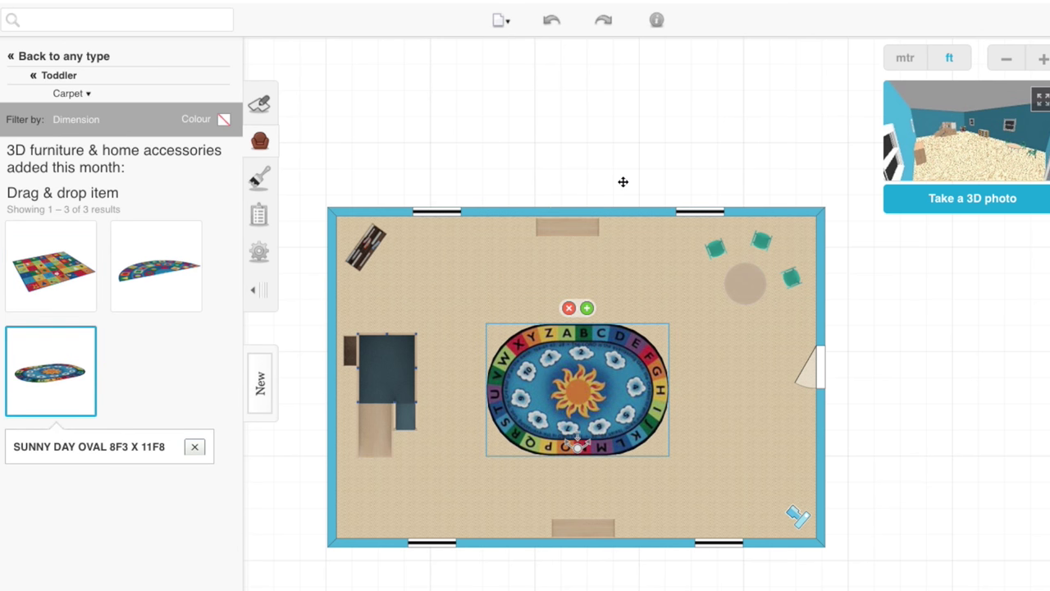
pyautogui.click(501, 20)
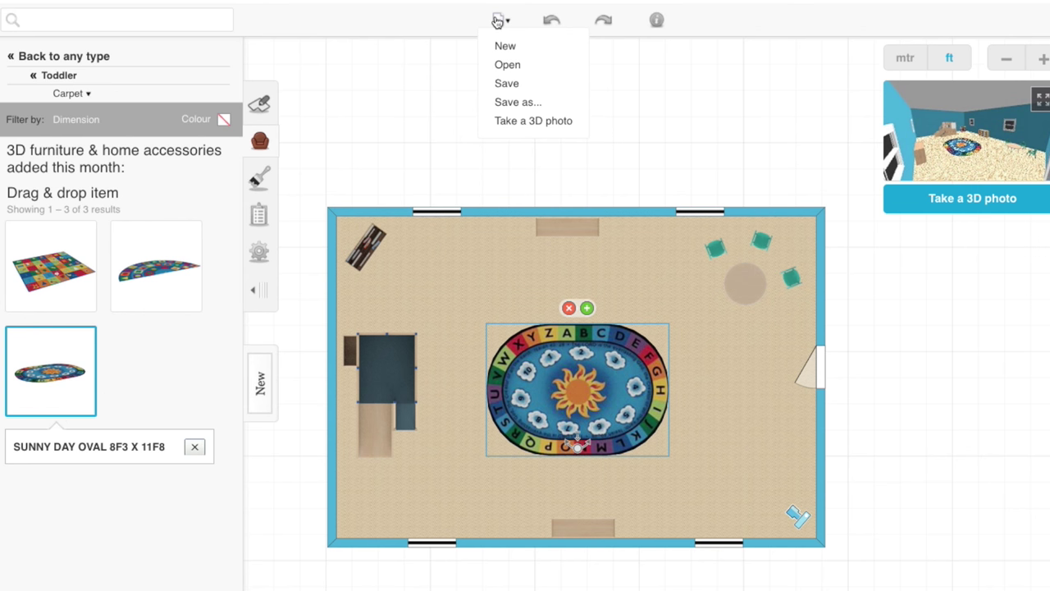
# - Save the design as TEST1 with default settings, requesting its 3D photo
pyautogui.click(527, 104)
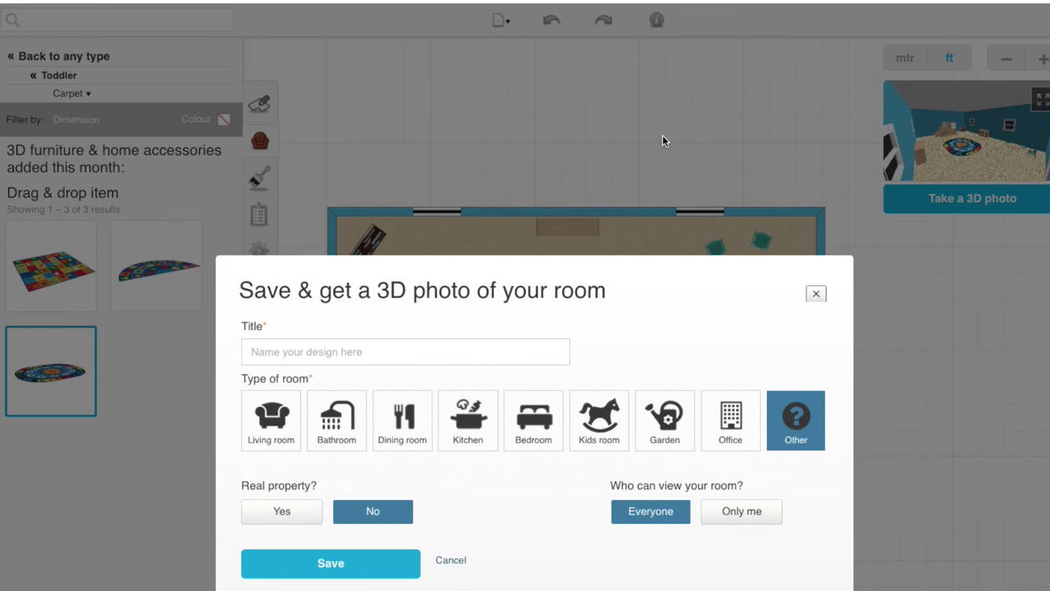
pyautogui.click(327, 356)
pyautogui.write('TEST1')
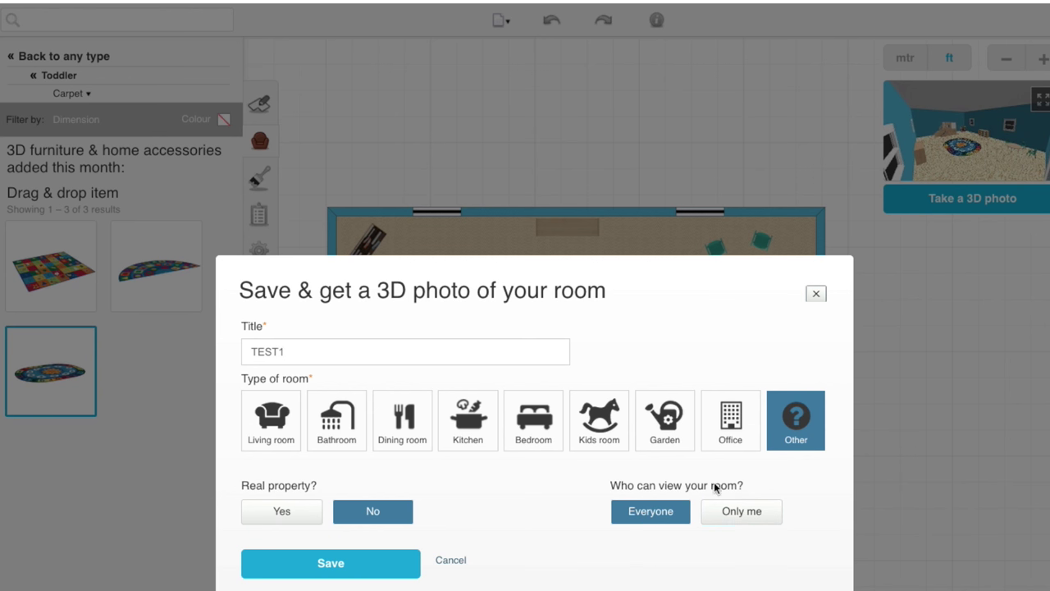
pyautogui.click(370, 569)
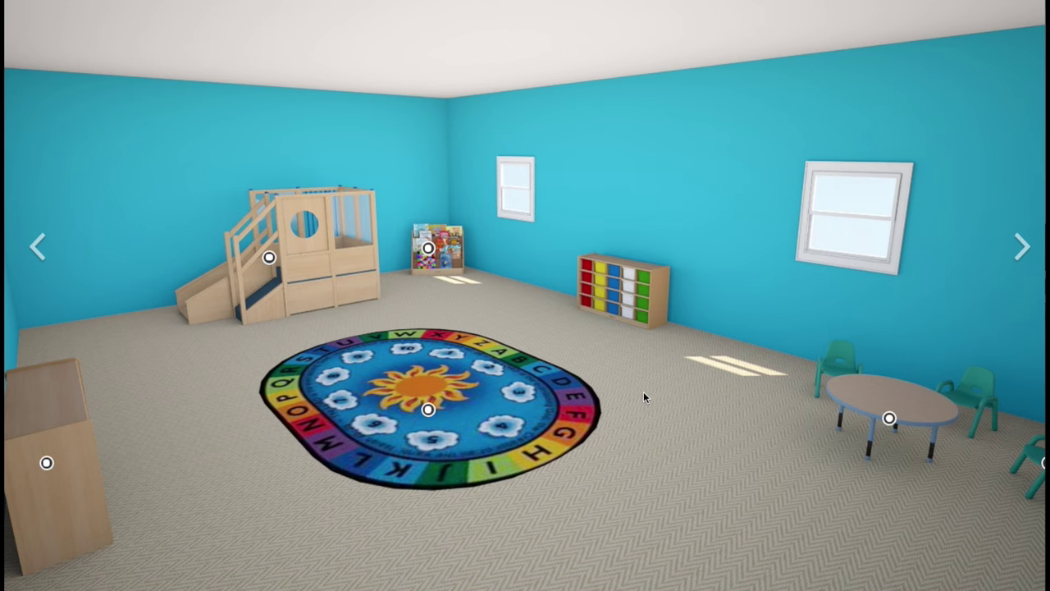
# - Check the rug's product details from the render, view the photo's actions, and close the editor
pyautogui.click(428, 408)
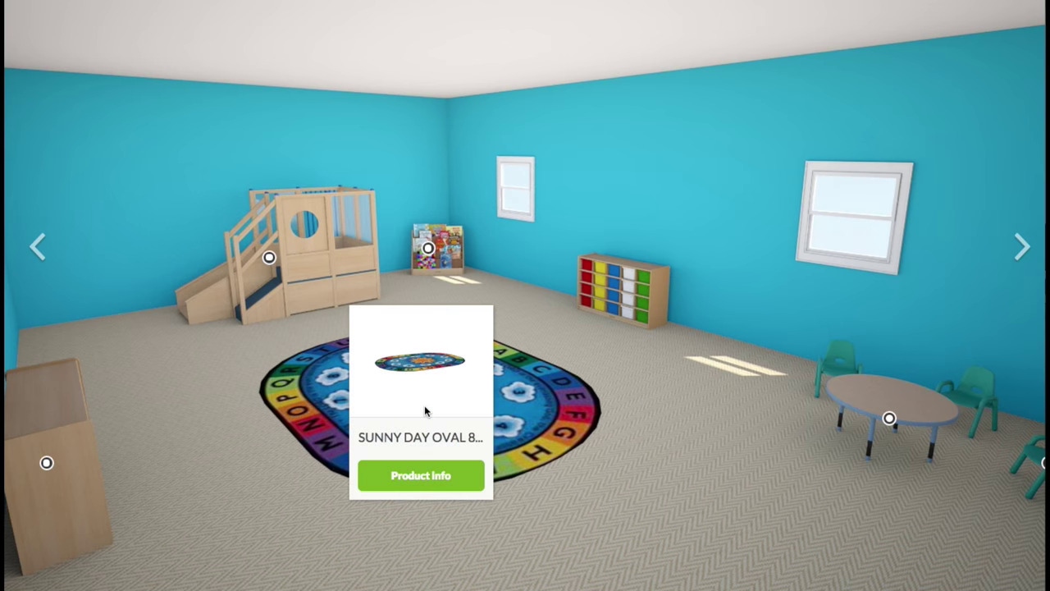
pyautogui.click(420, 476)
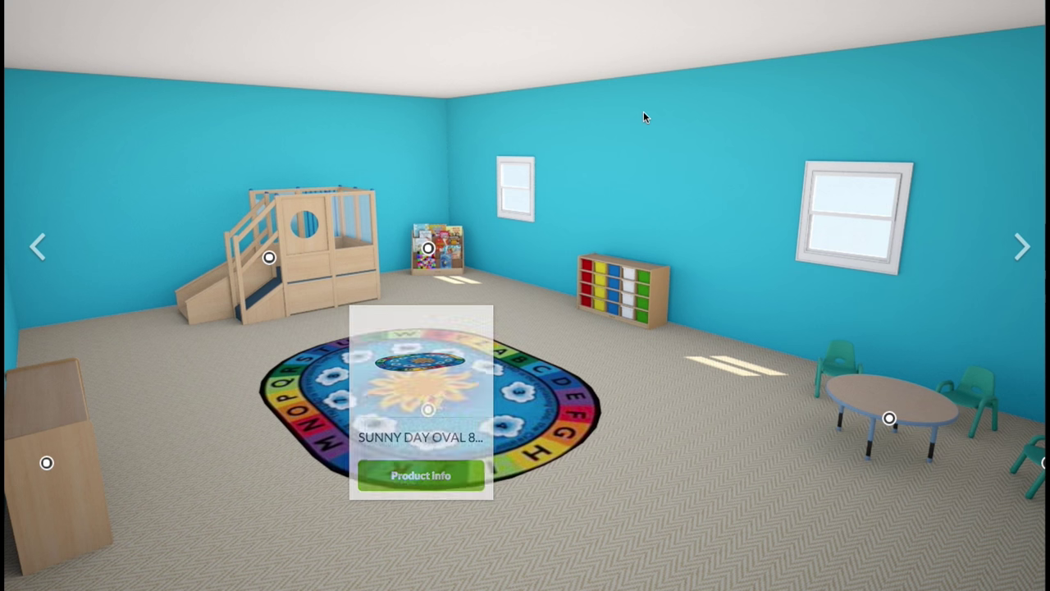
pyautogui.click(669, 360)
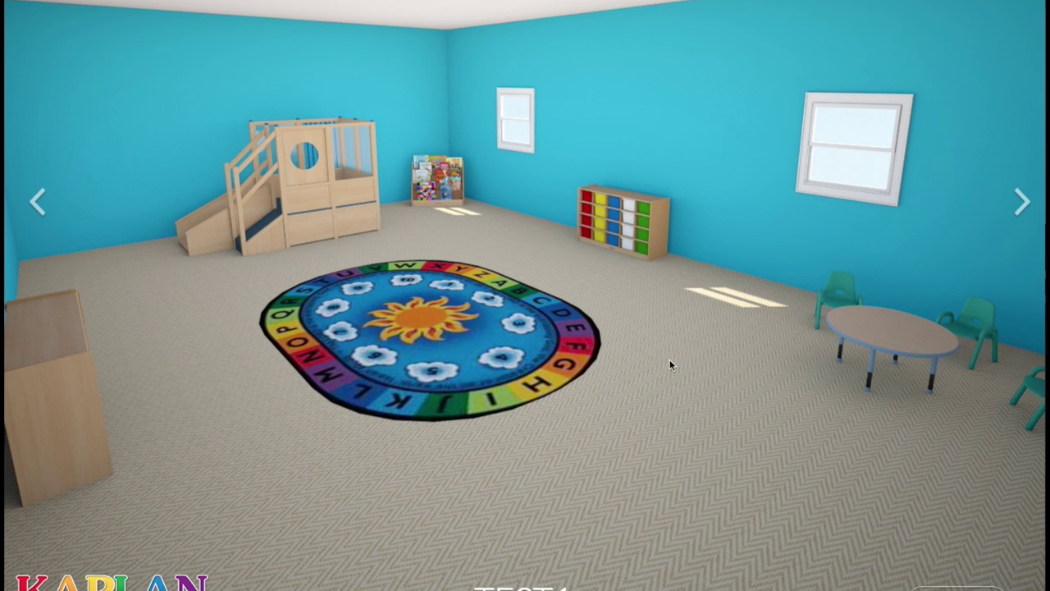
pyautogui.scroll(-1, 837, 562)
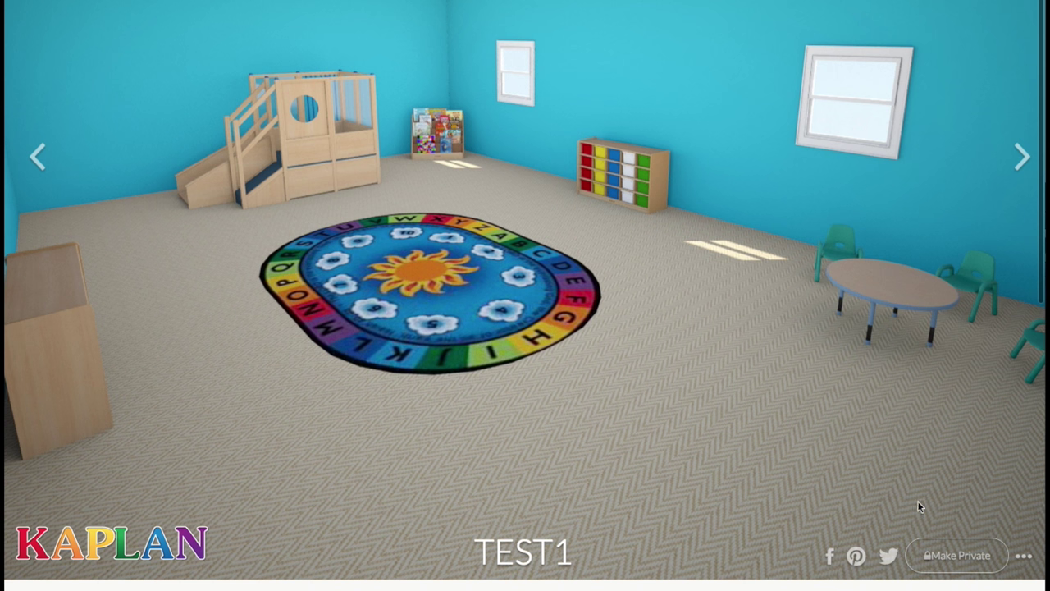
pyautogui.click(1023, 556)
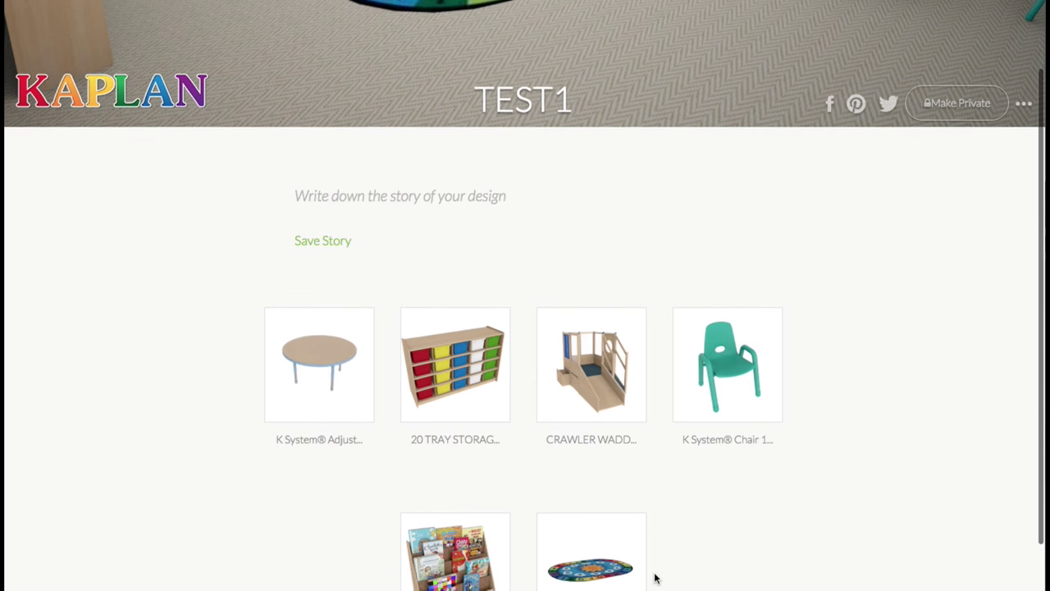
pyautogui.scroll(-2, 655, 578)
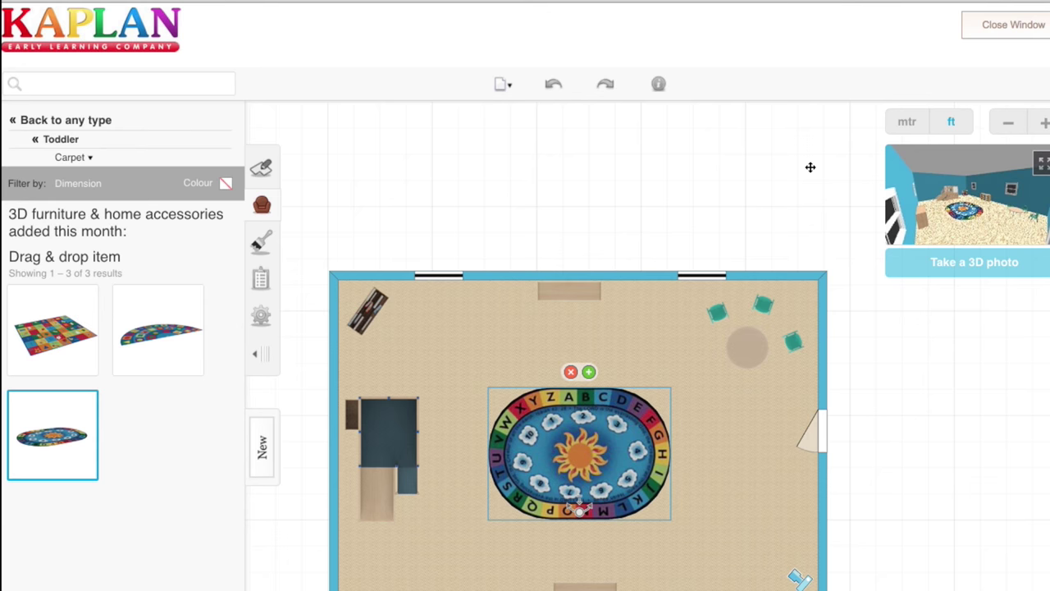
pyautogui.click(1005, 27)
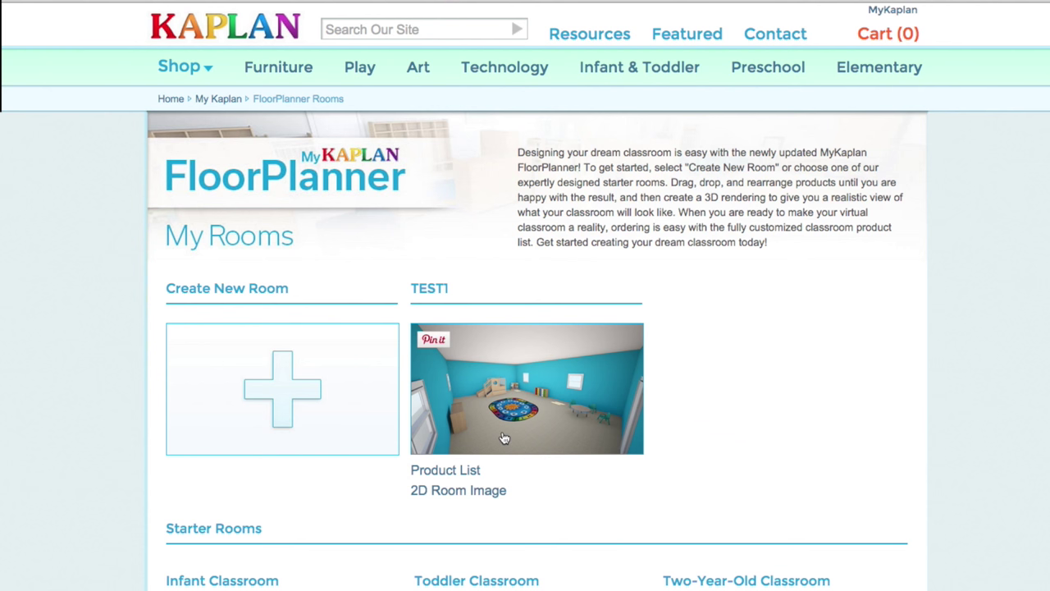
# - Reopen the saved TEST1 room, then close its window again
pyautogui.click(533, 444)
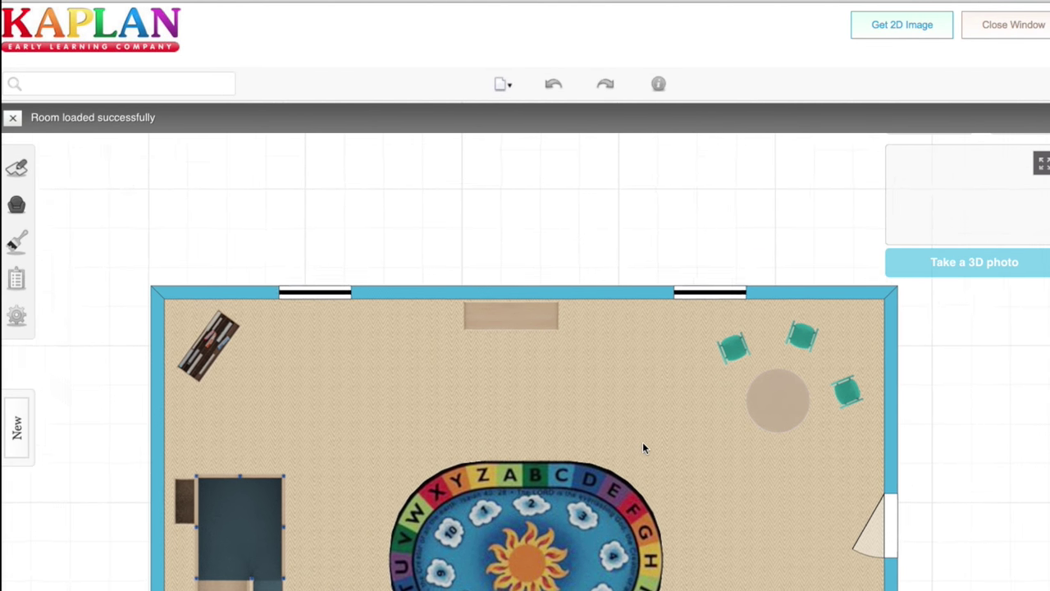
pyautogui.click(1017, 27)
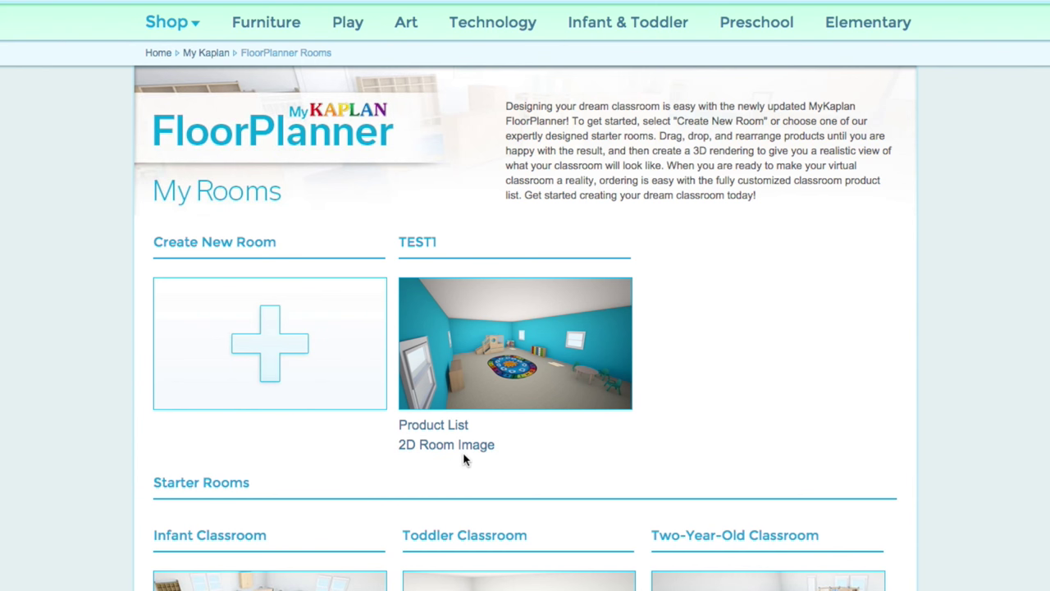
# - Pull a copy of TEST1's 2D floor-plan image out of its viewer, then close the viewer
pyautogui.moveTo(565, 152); pyautogui.dragTo(531, 153)
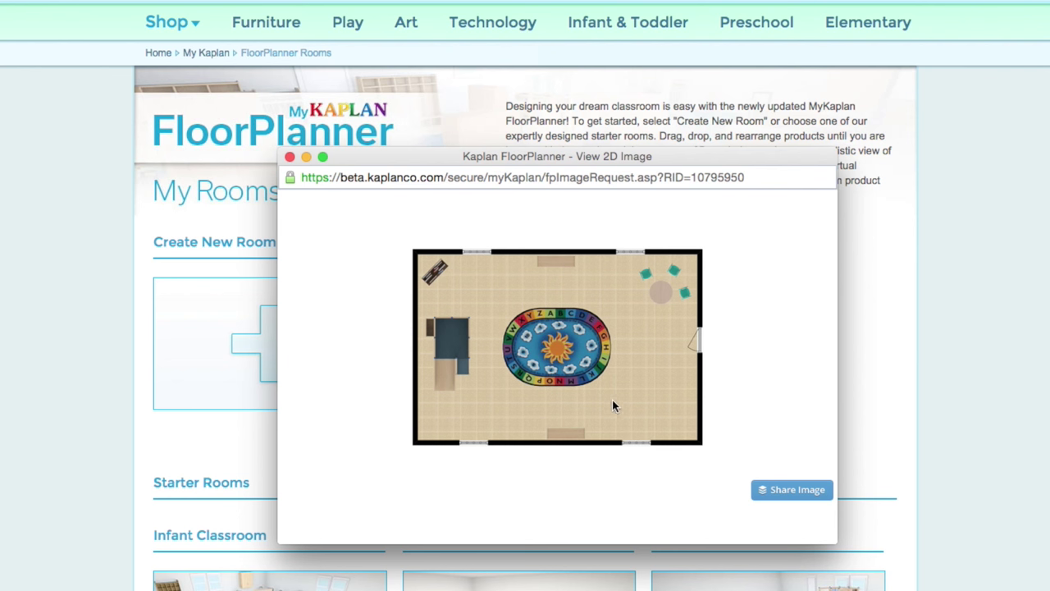
pyautogui.rightClick(542, 366)
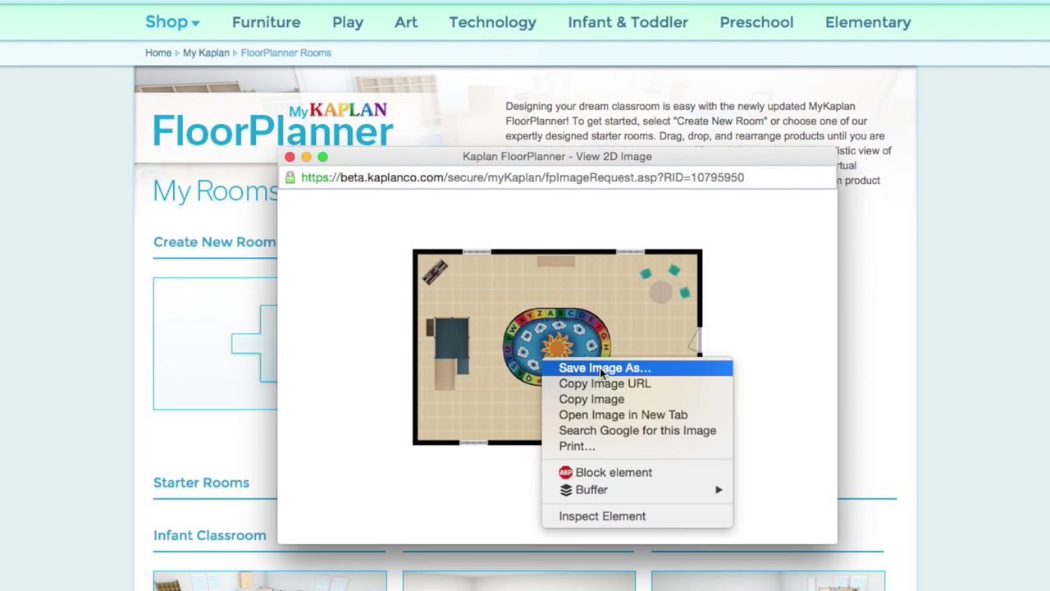
pyautogui.click(369, 367)
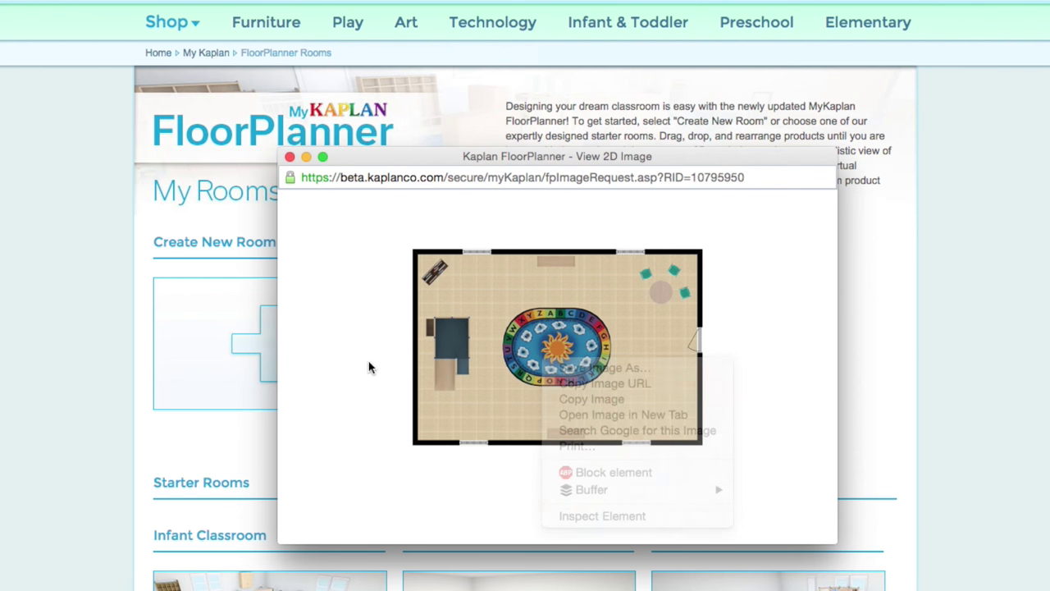
pyautogui.moveTo(577, 376)
pyautogui.mouseDown()
pyautogui.moveTo(222, 394)
pyautogui.moveTo(589, 372)
pyautogui.mouseUp()
pyautogui.click(290, 156)
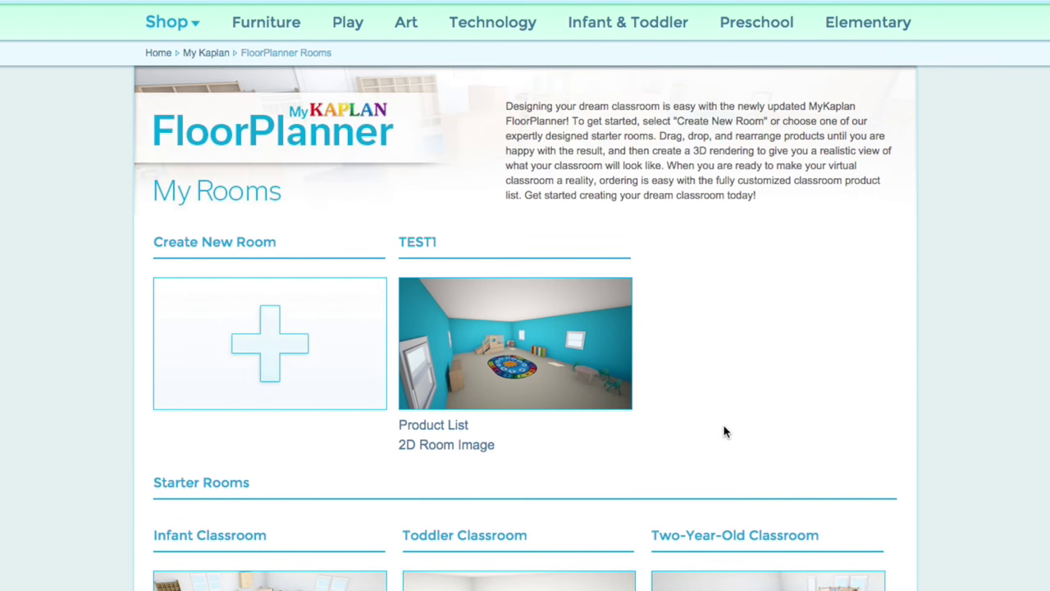
# - Enter quantity 1 for the round table, book display, loft and storage unit and add them to the cart
pyautogui.click(447, 426)
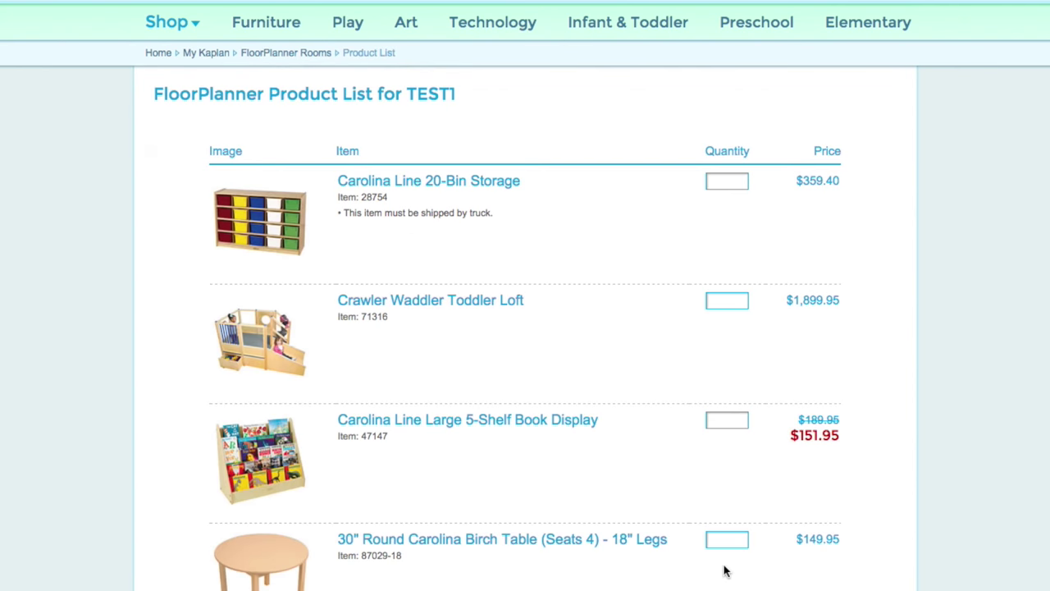
pyautogui.click(728, 539)
pyautogui.write('1')
pyautogui.click(730, 419)
pyautogui.write('11')
pyautogui.click(727, 181)
pyautogui.write('1')
pyautogui.press('Return')
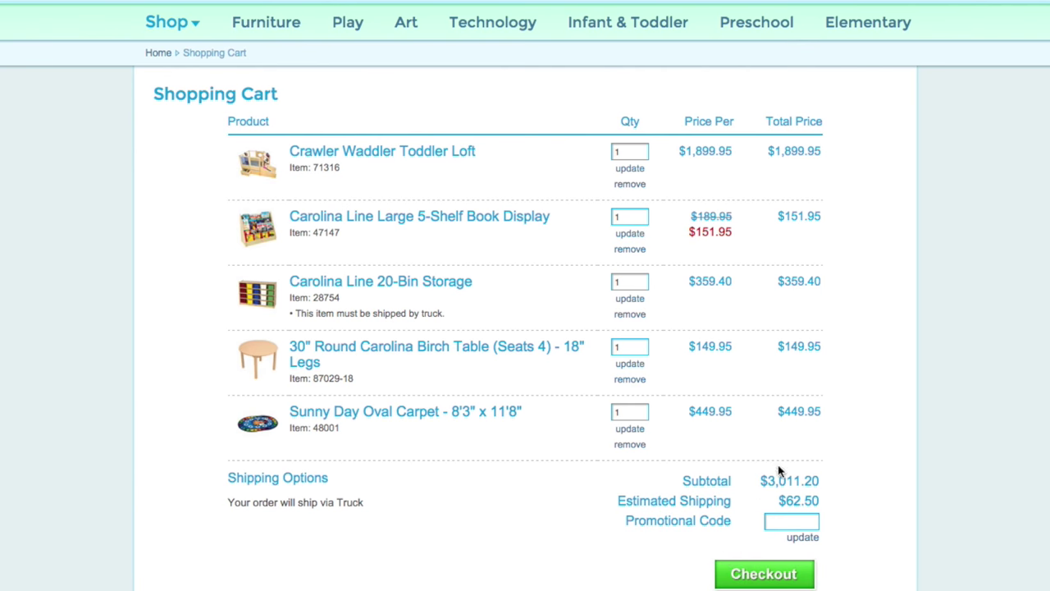
# - Go back to the FloorPlanner rooms page via the site menu
pyautogui.scroll(1, 845, 468)
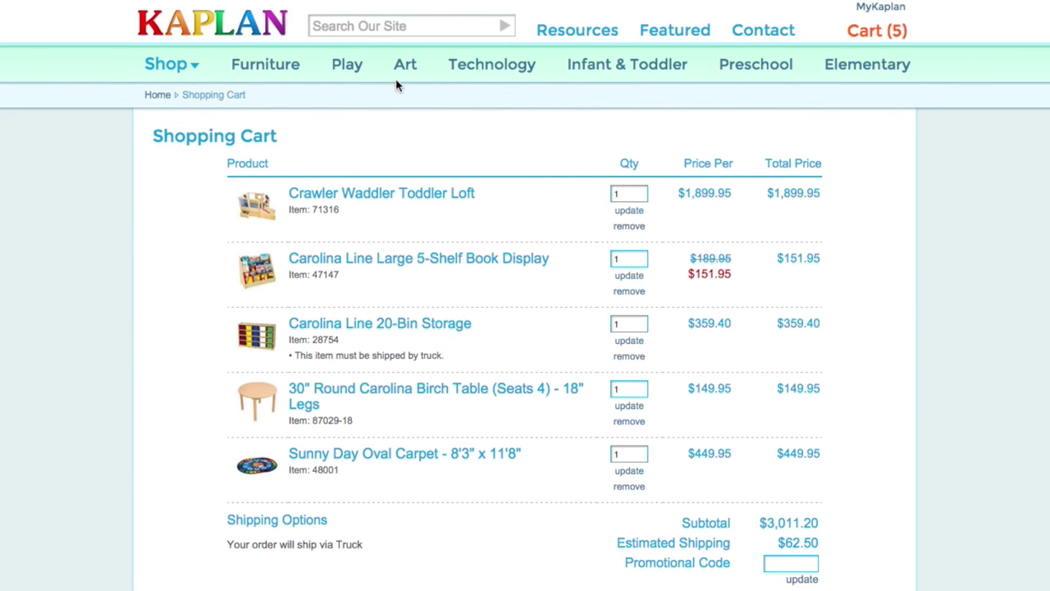
pyautogui.scroll(-1, 384, 97)
pyautogui.moveTo(549, 4)
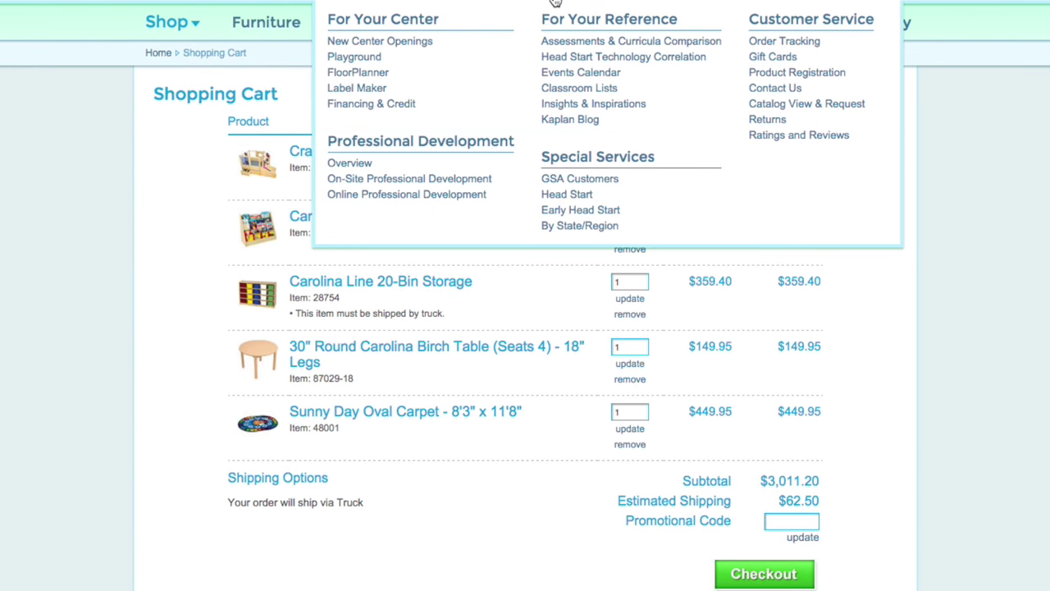
pyautogui.click(361, 74)
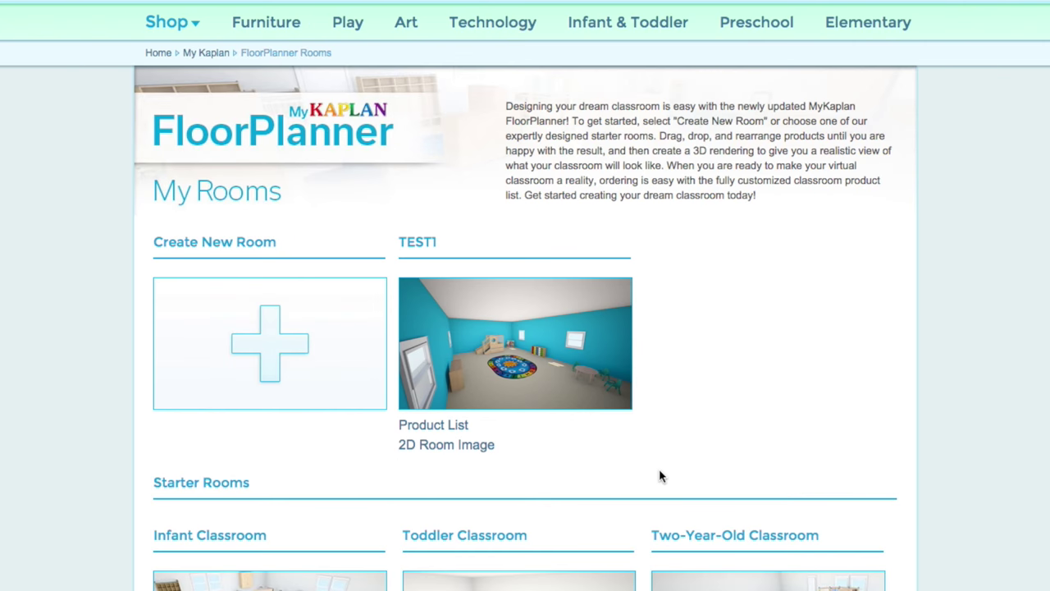